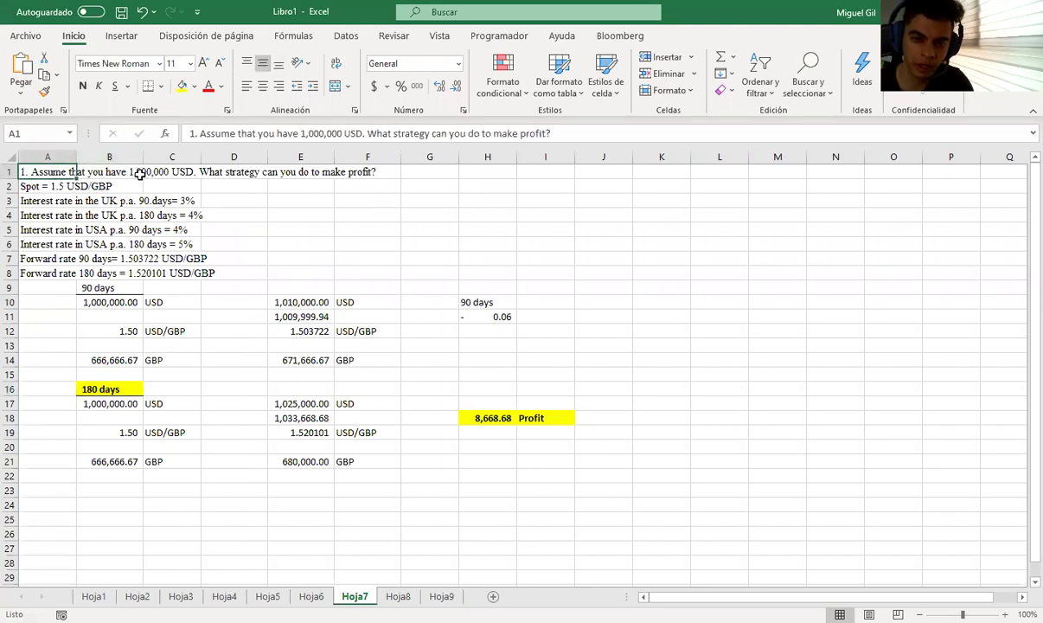
Review the solved arbitrage exercises on sheets Hoja7 and Hoja8 and the third problem statement on Hoja9.
left_click(396, 596)
left_click(52, 175)
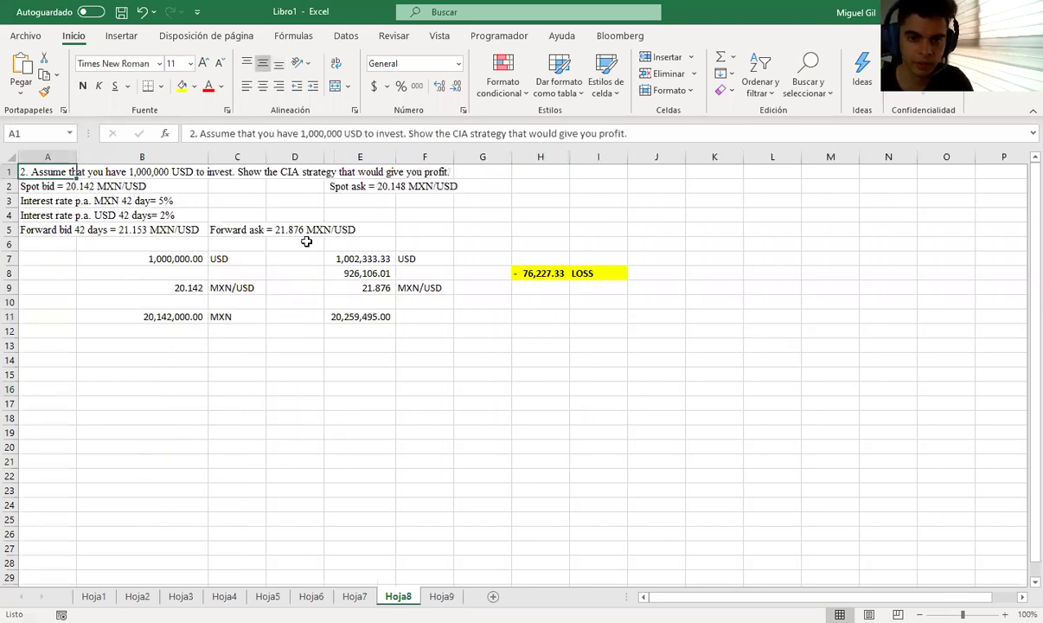
left_click(440, 596)
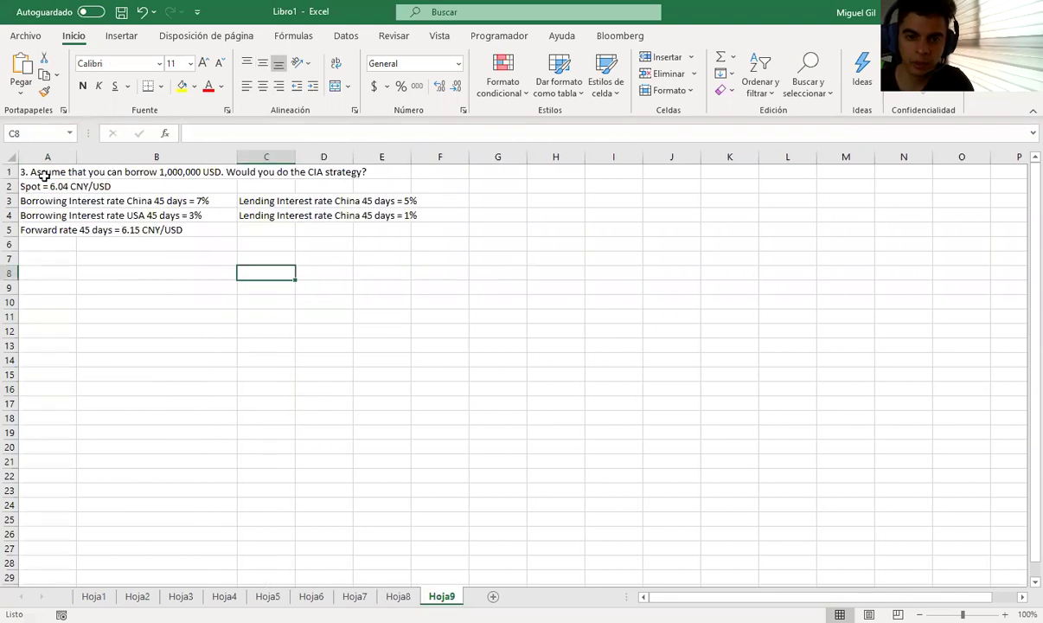
left_click(43, 171)
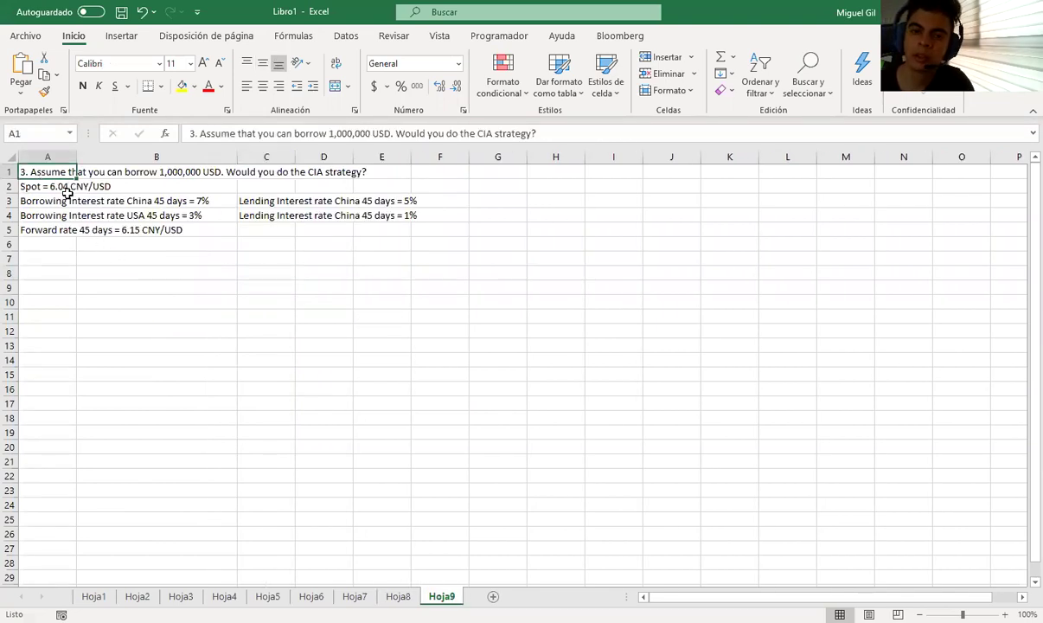
left_click(121, 172)
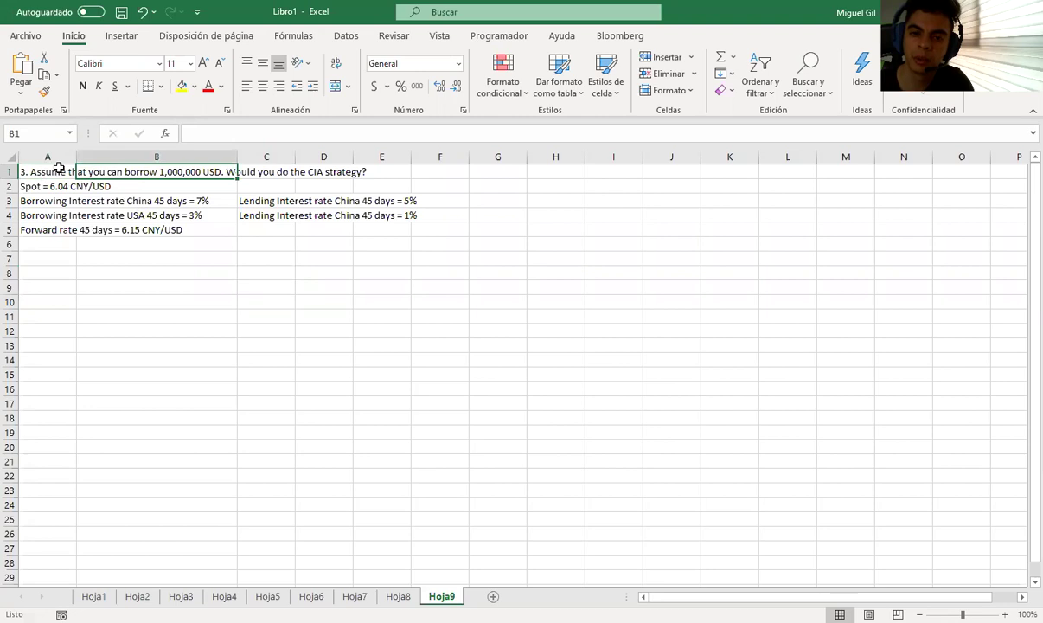
left_click(54, 170)
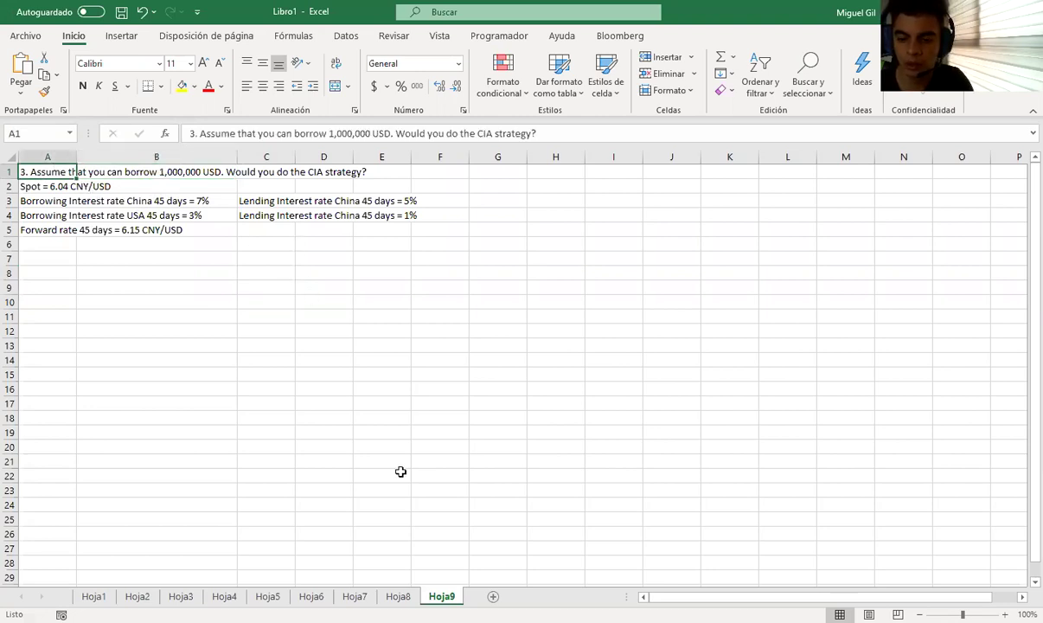
left_click(396, 596)
left_click(191, 258)
left_click(365, 270)
left_click(353, 596)
left_click_drag(115, 409, 329, 403)
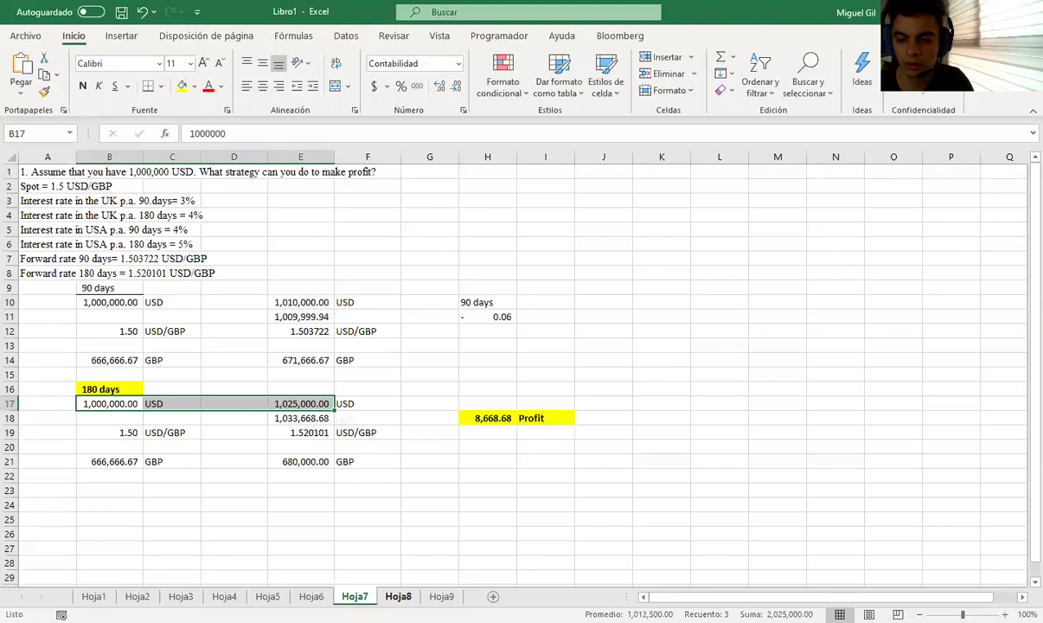
key("ctrl+Page_Down")
key("ctrl+Page_Down")
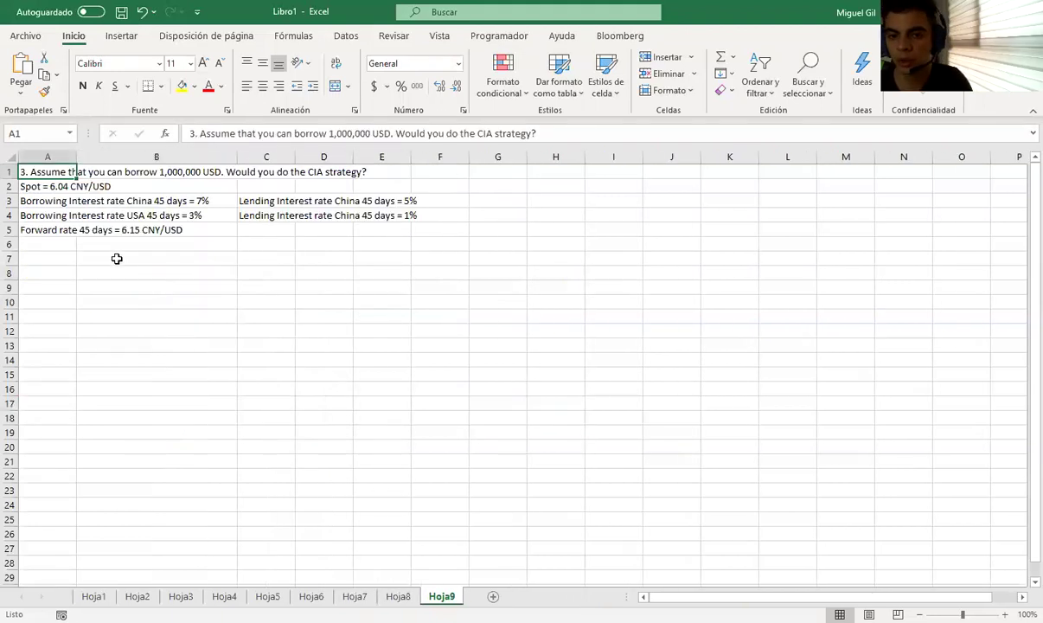
On Hoja9, enter the borrowed amount 1,000,000 in D7 and its currency label USD in E7.
left_click(259, 273)
left_click(308, 277)
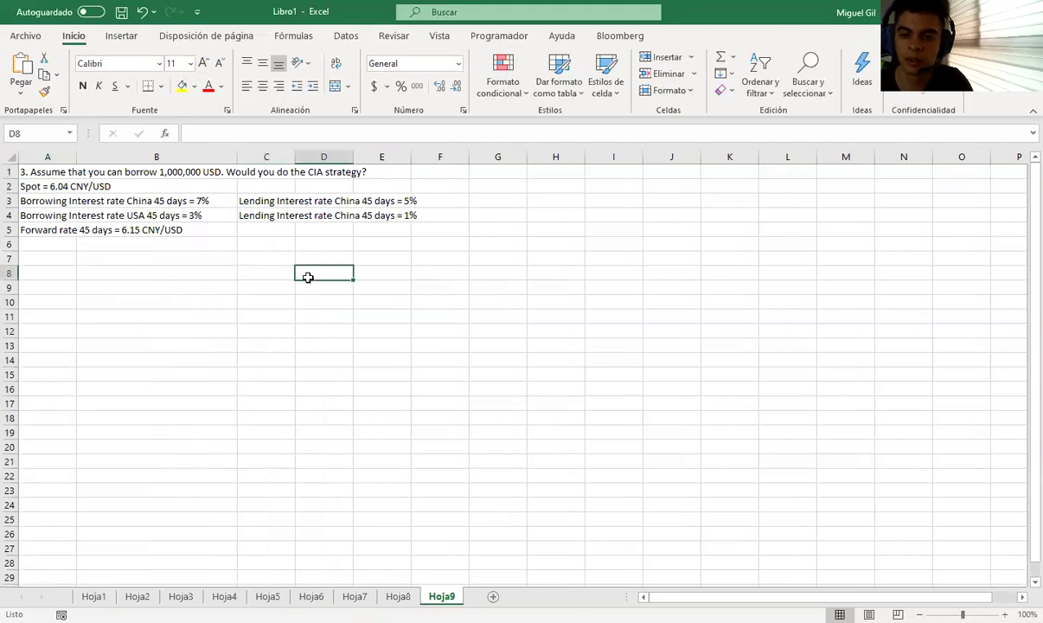
left_click(266, 259)
left_click(323, 258)
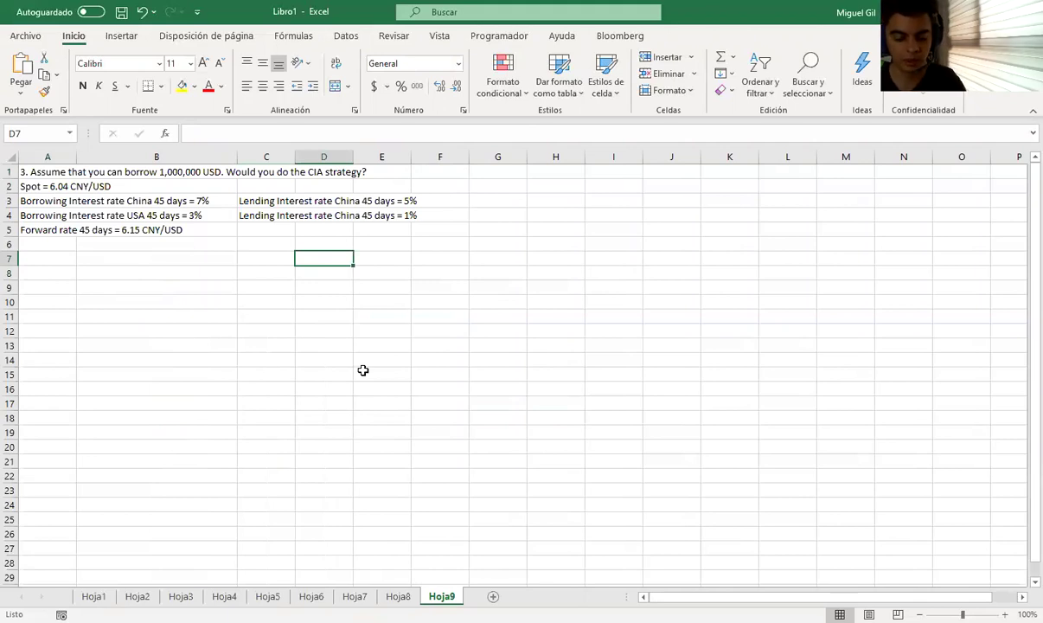
left_click_drag(43, 200, 270, 216)
left_click(314, 254)
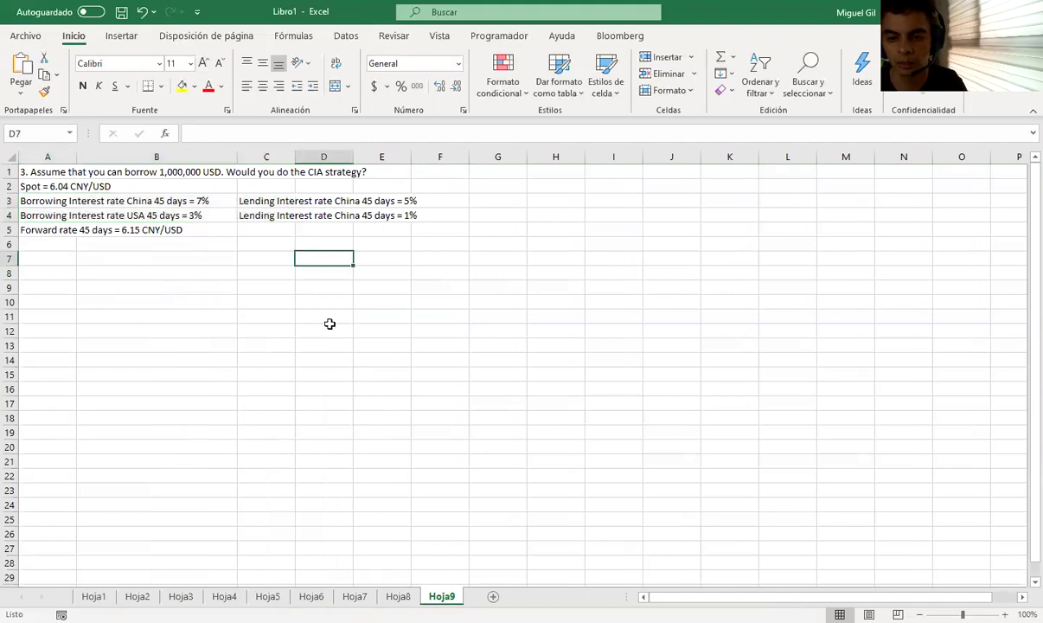
type("1,000,00")
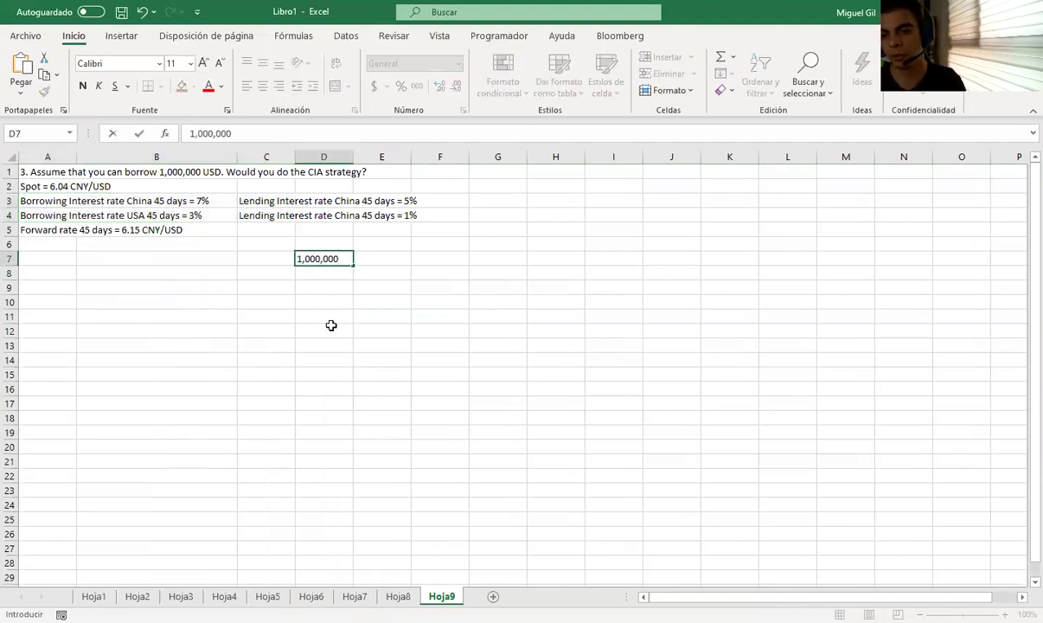
key("Tab")
type("USD")
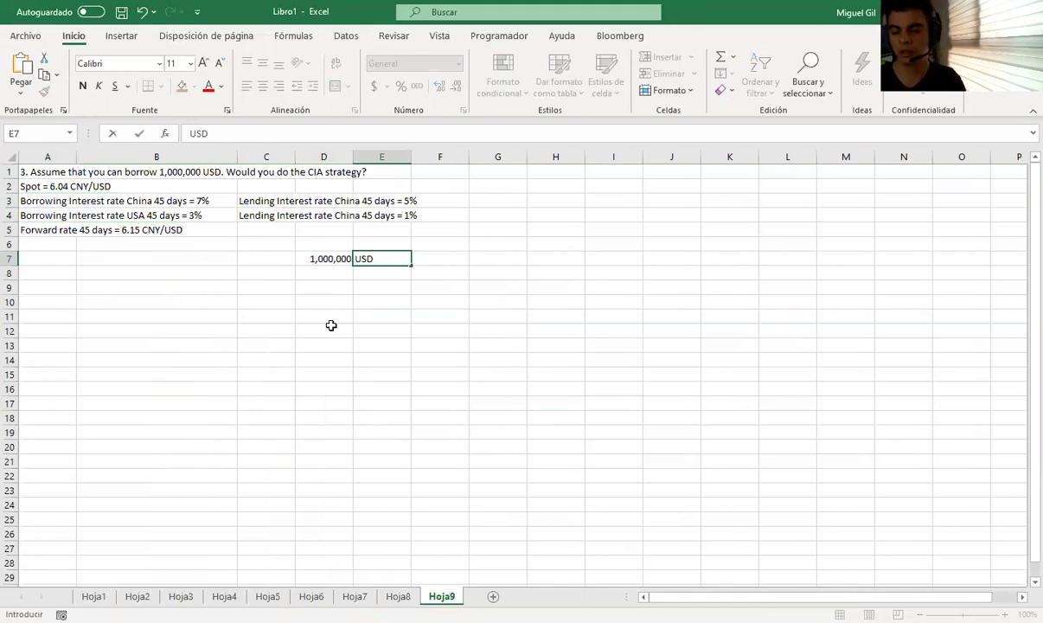
key("Tab")
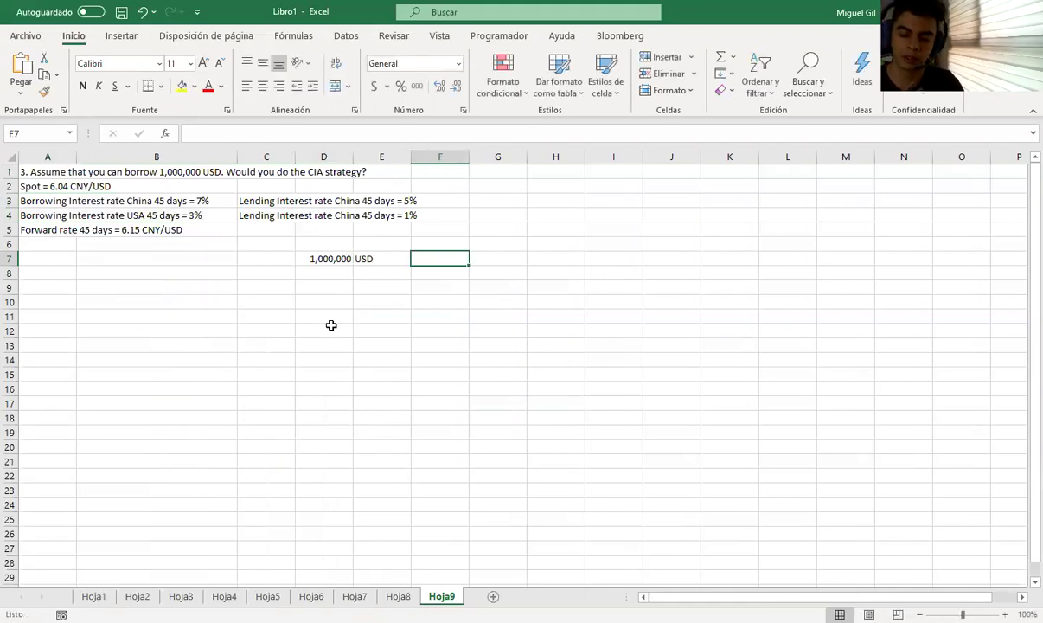
Calculate the loan repayment in G7 at 3% for 45 days with =(1+(.03*45/360))*D7.
key("Right")
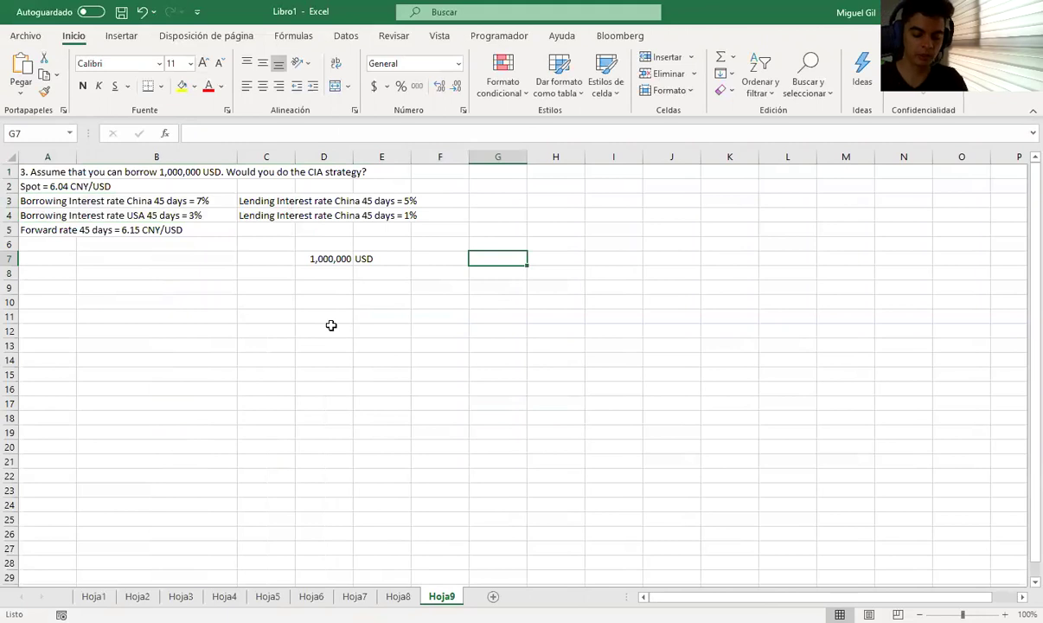
type("=(1+(")
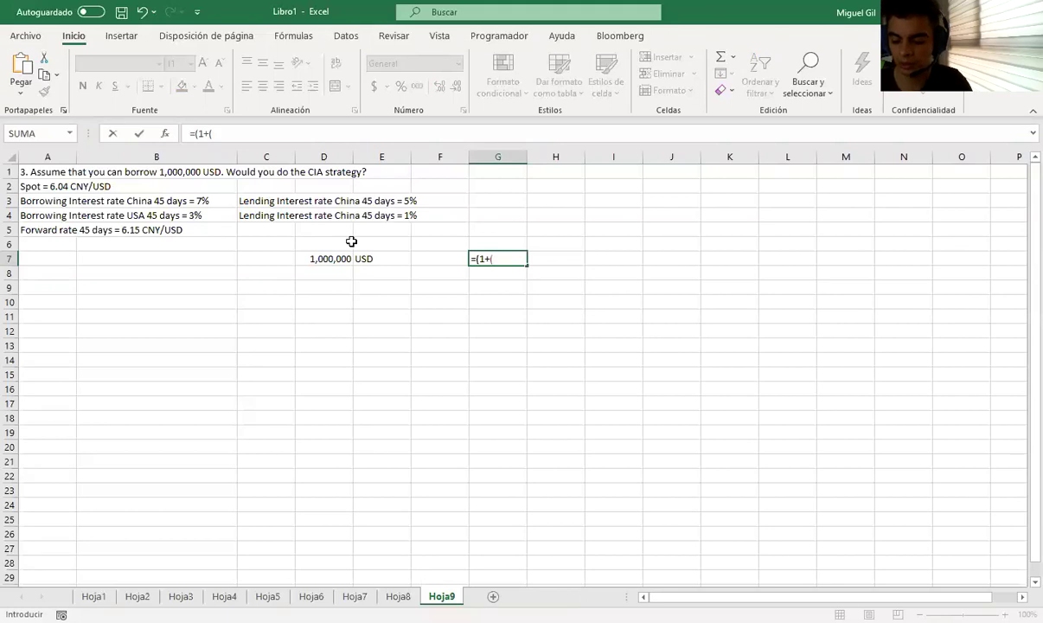
type(".03")
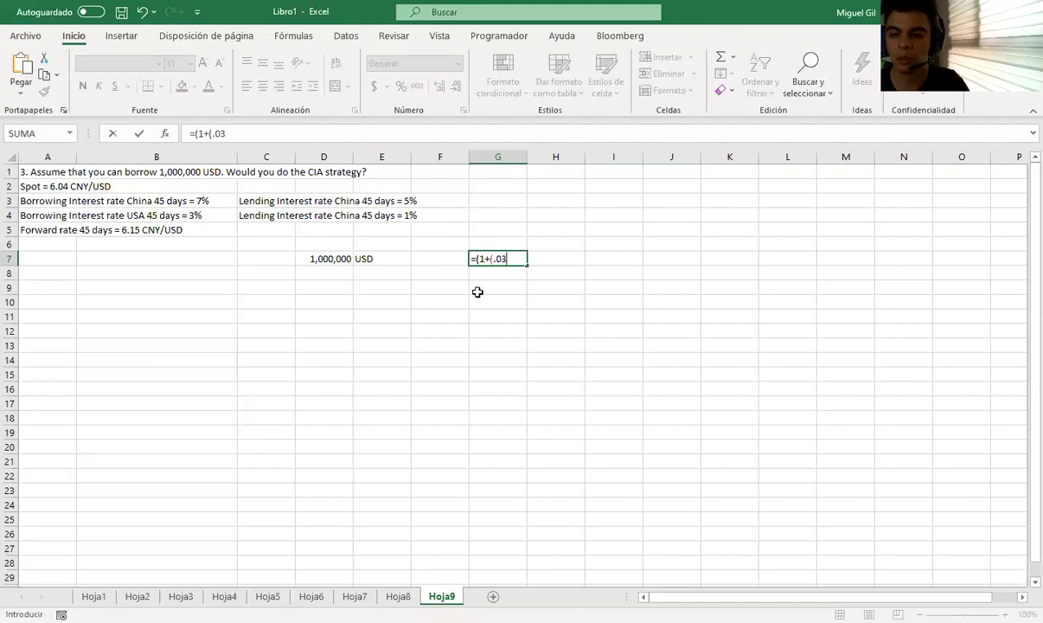
type("*45")
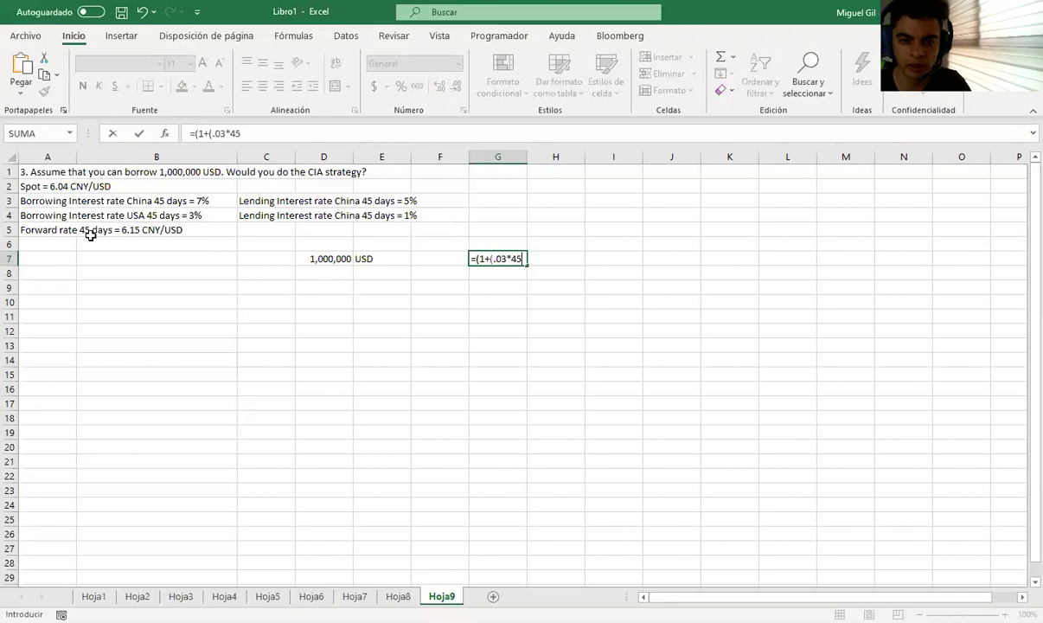
type("/36")
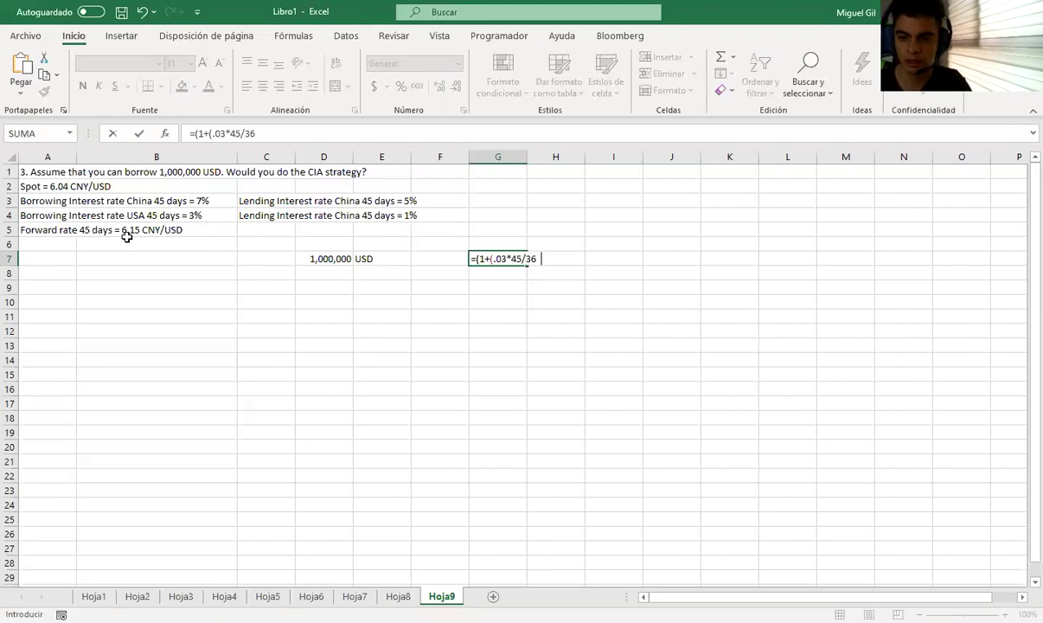
type("0))*")
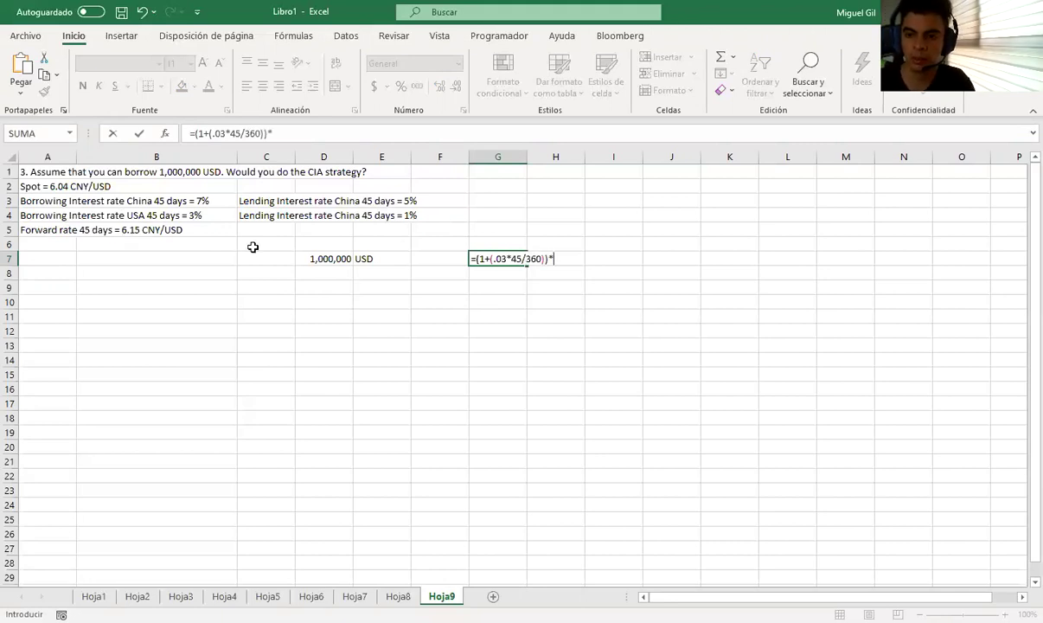
left_click(325, 260)
key("Return")
Make the repayment in G7 negative by changing its formula to =(1+(0.03*45/360))*-D7.
key("Up")
left_click(278, 134)
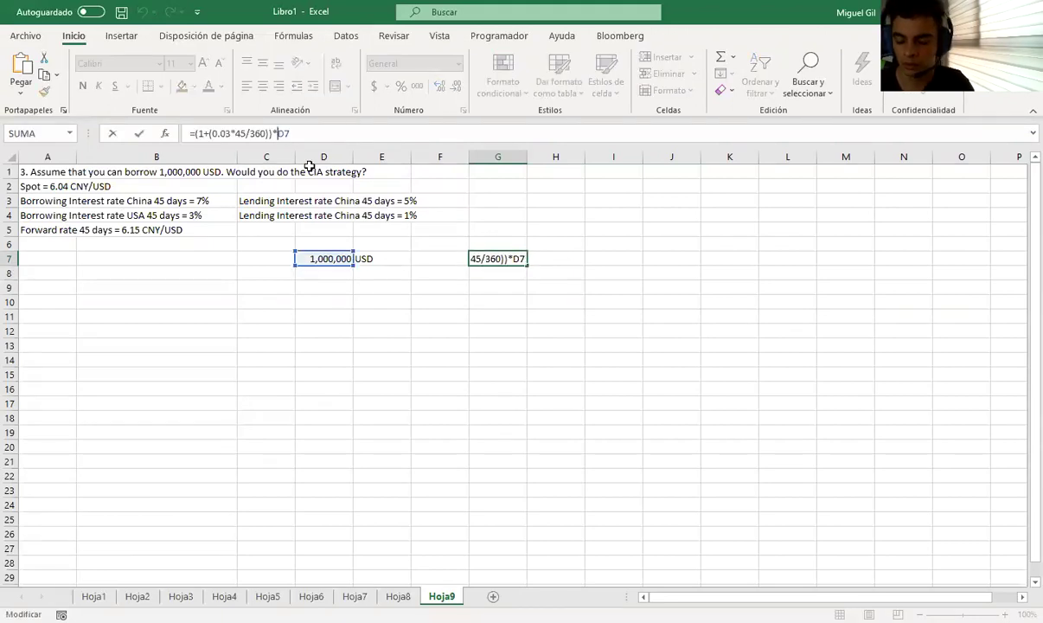
type("-")
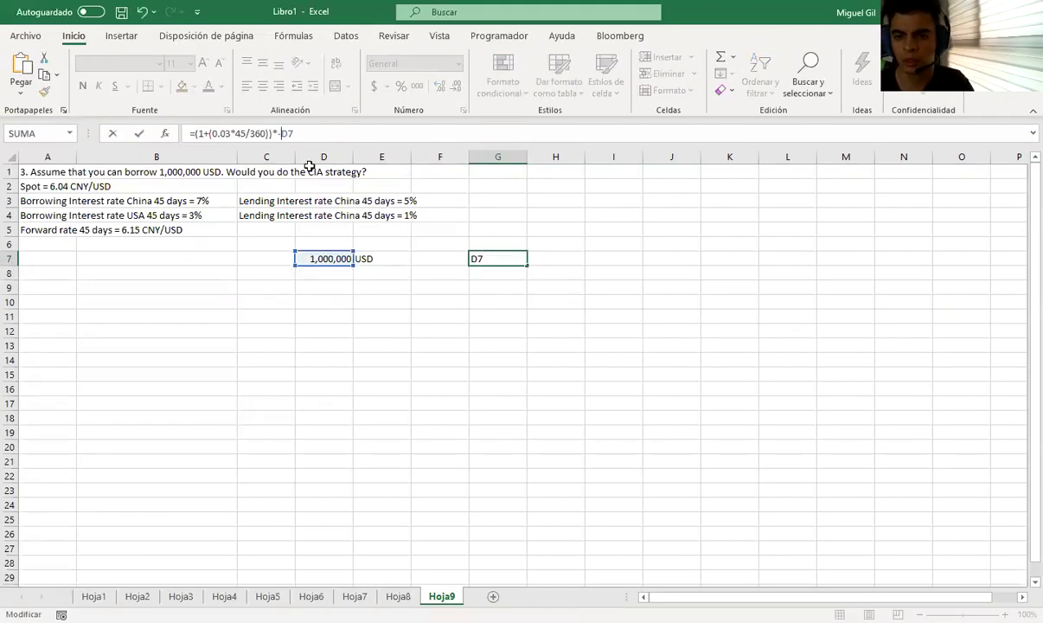
key("Return")
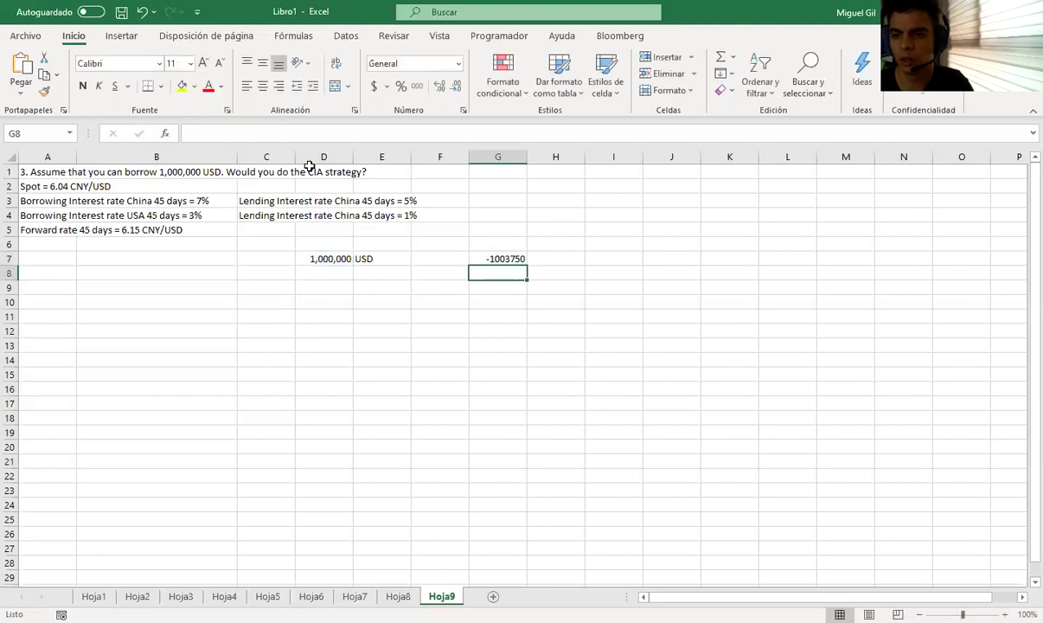
Apply the comma number style to column G and label the repayment USD in H7.
left_click(497, 157)
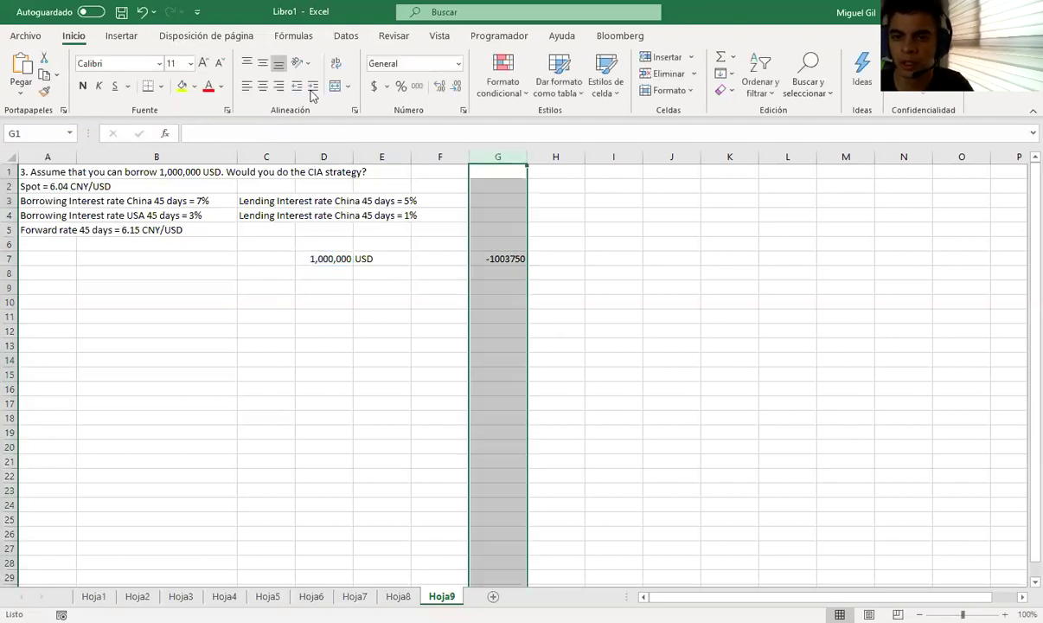
left_click(417, 85)
left_click(505, 270)
left_click(501, 260)
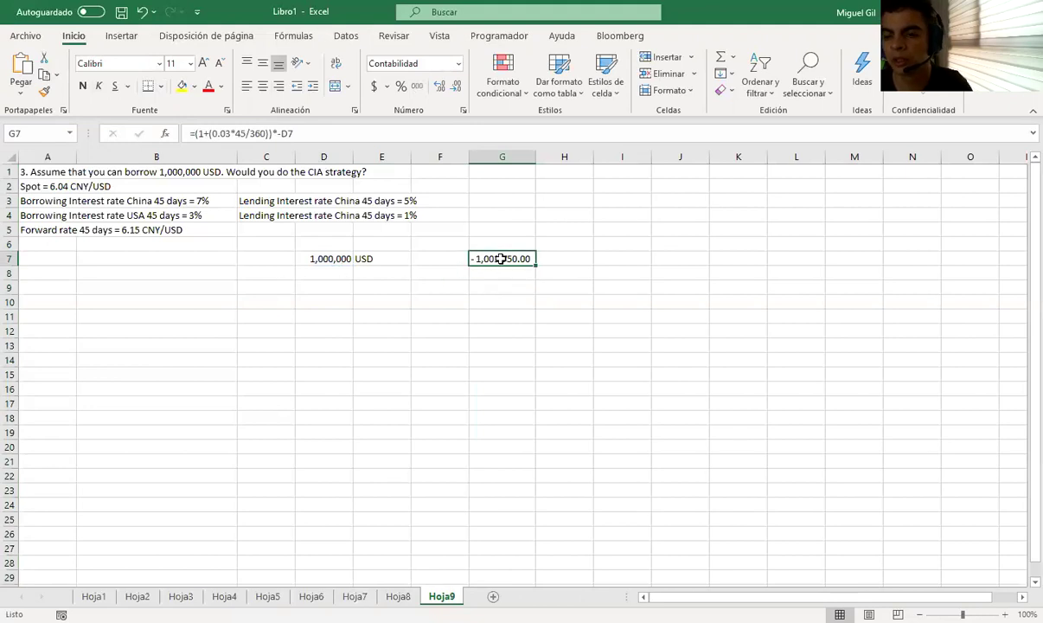
left_click(544, 259)
type("USD")
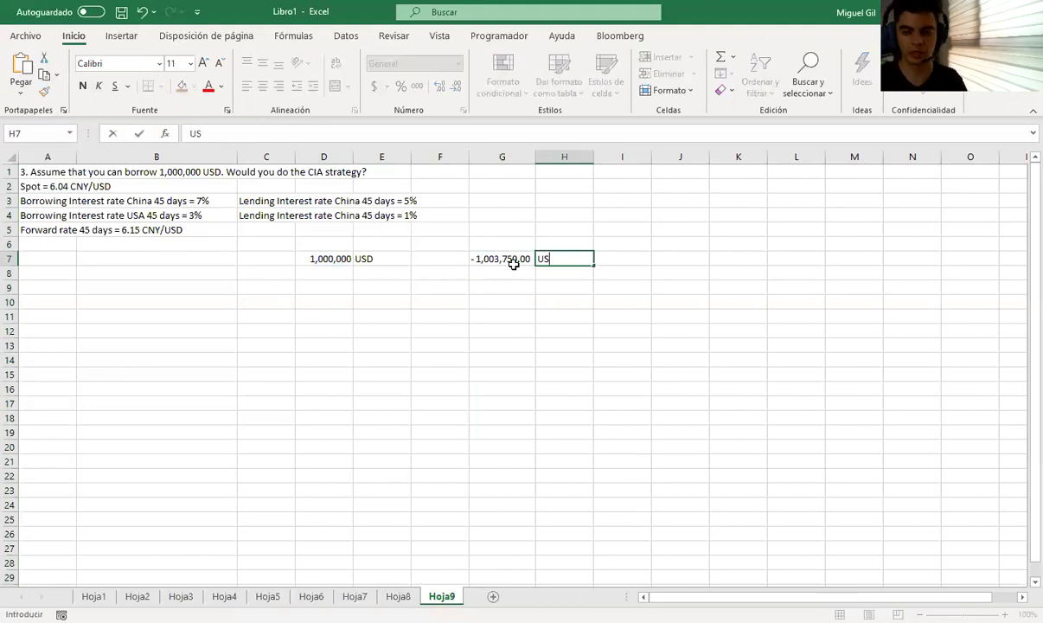
Make the word "borrow" bold within the problem statement in A1.
left_click(132, 173)
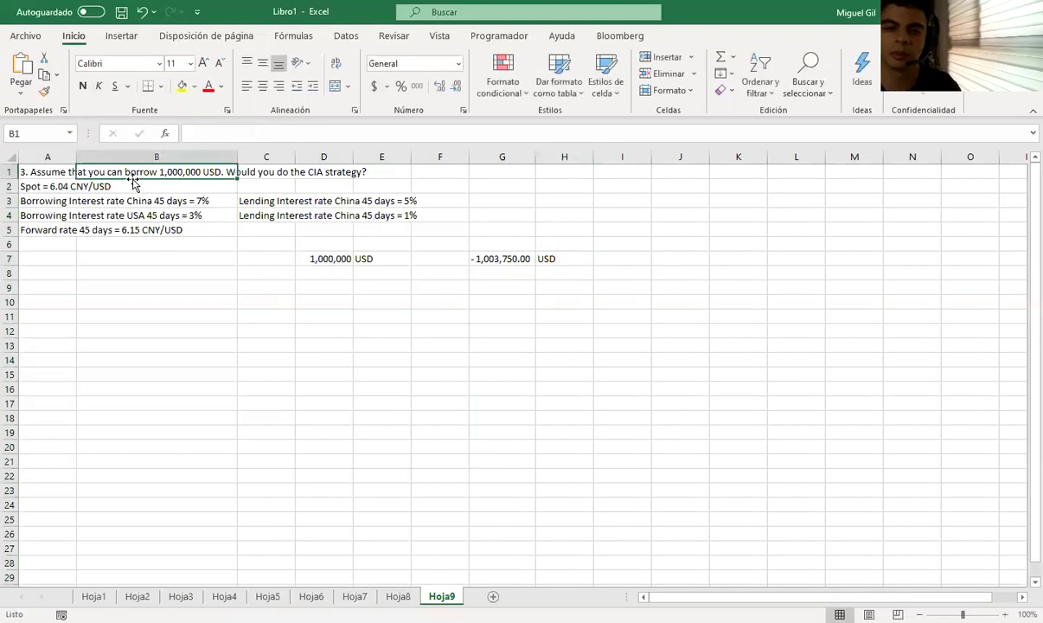
left_click(53, 170)
double_click(297, 133)
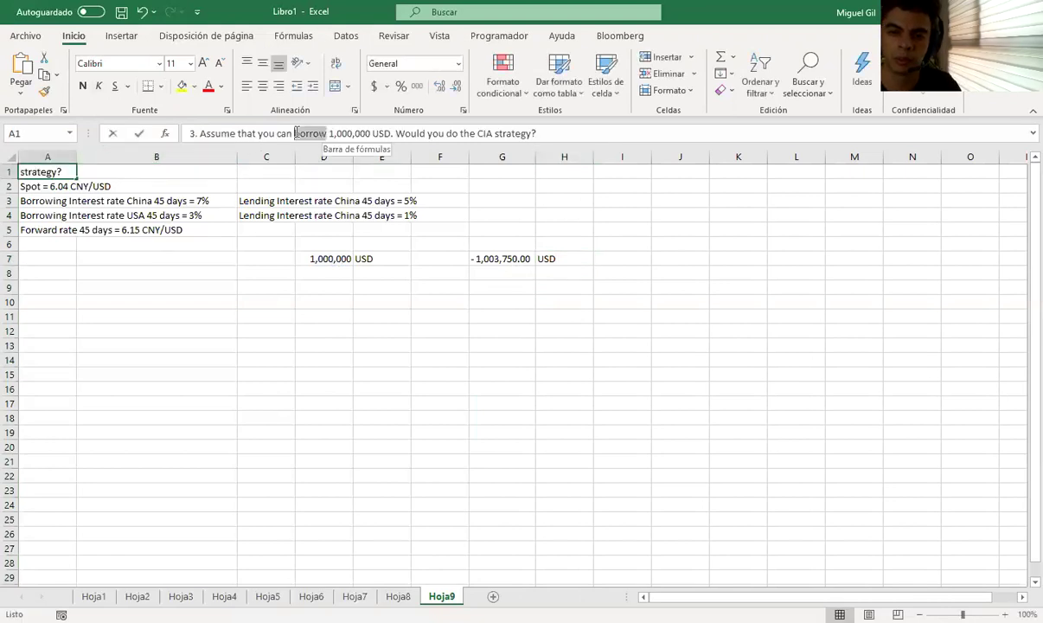
key("ctrl+n")
left_click(155, 268)
Enter the spot rate 6.04 in D9 and its unit label CNY/USD in E9.
left_click_drag(322, 258, 517, 270)
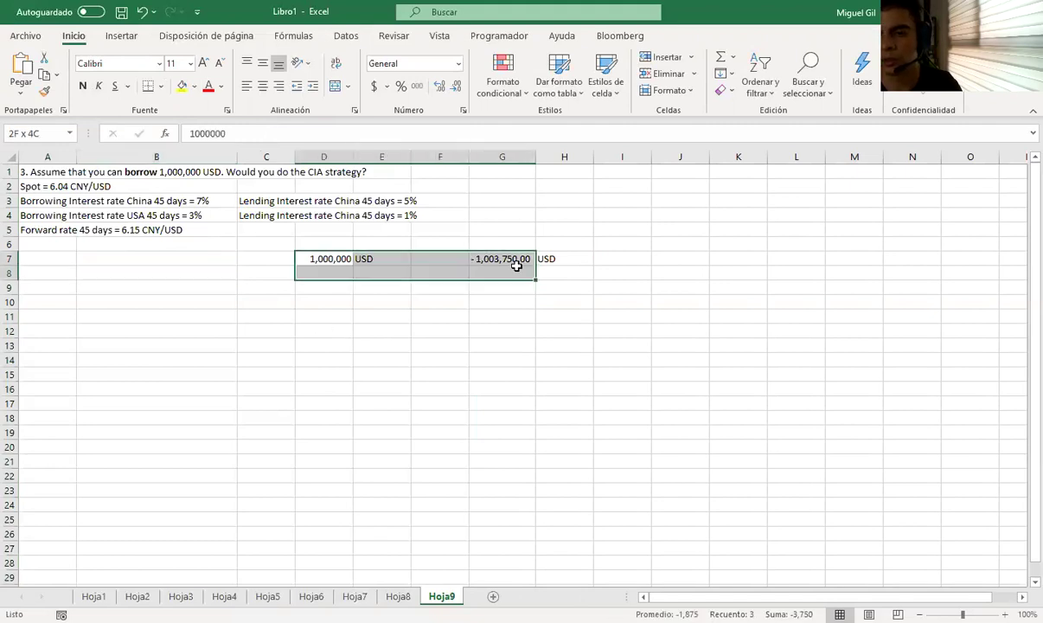
left_click(40, 219)
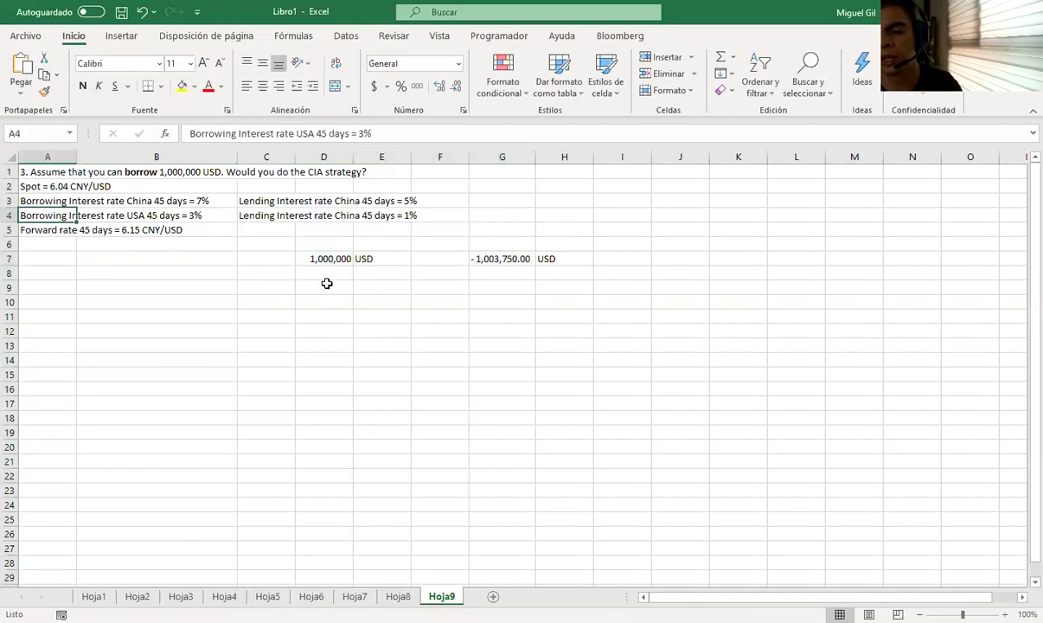
left_click(325, 260)
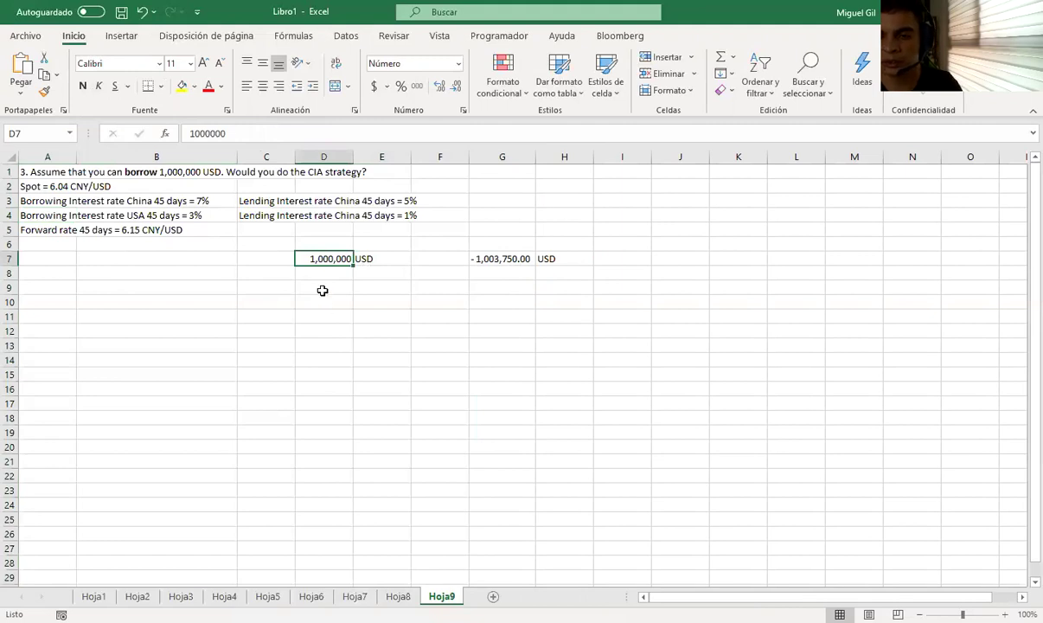
left_click(324, 295)
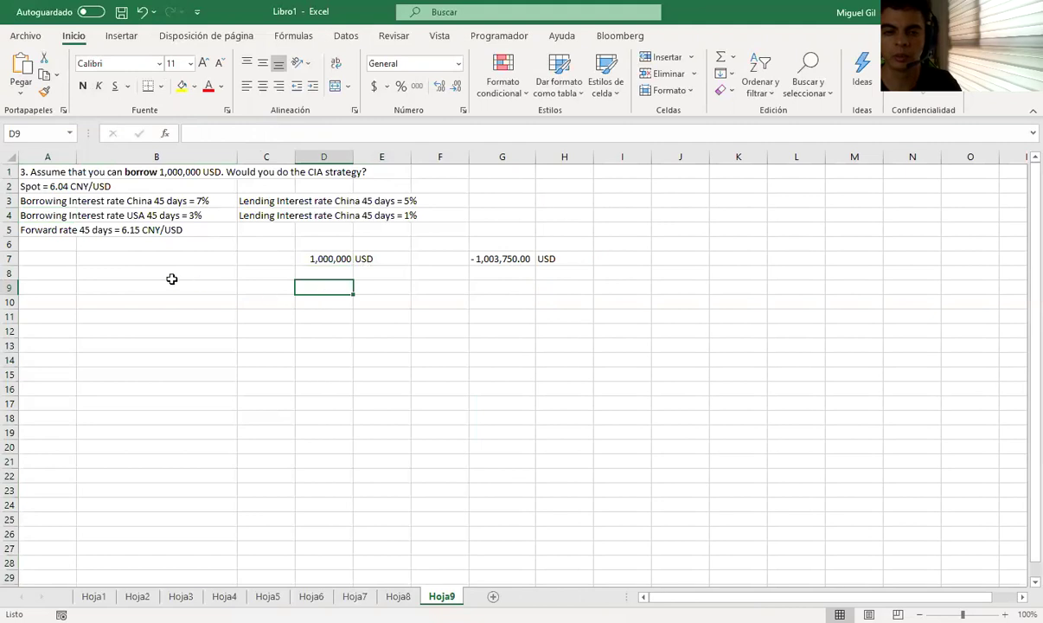
type("6.04")
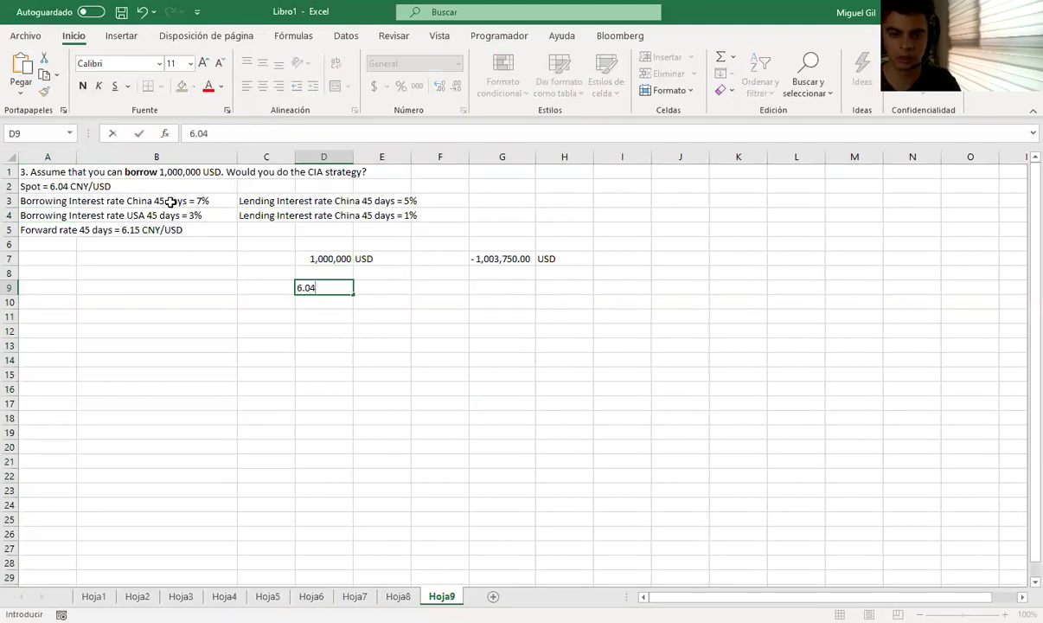
key("Tab")
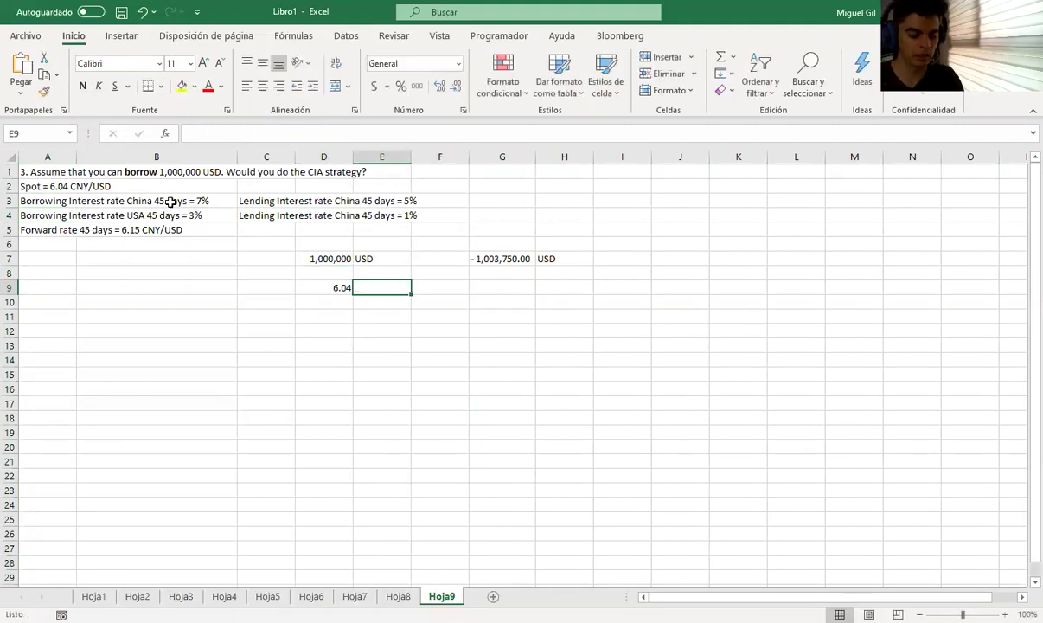
type("CNY/USD")
key("Return")
Convert the borrowed dollars to yuan in D11 with the formula =D7*D9.
key("Down")
key("Left")
type("=")
key("Up")
key("Up")
key("Up")
key("Up")
type("*")
key("Up")
key("Up")
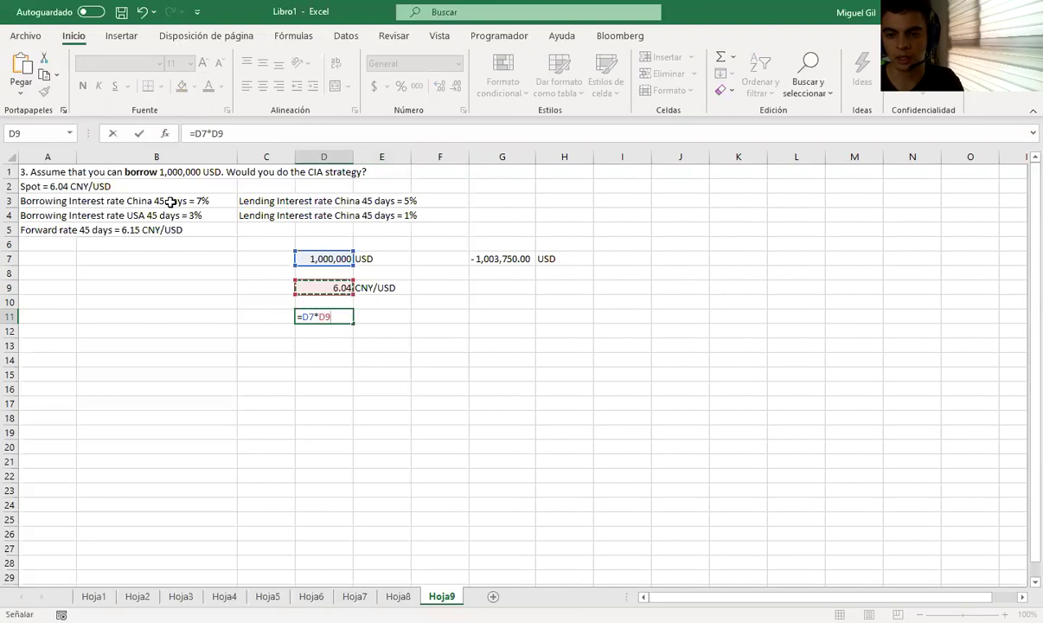
key("Return")
key("Up")
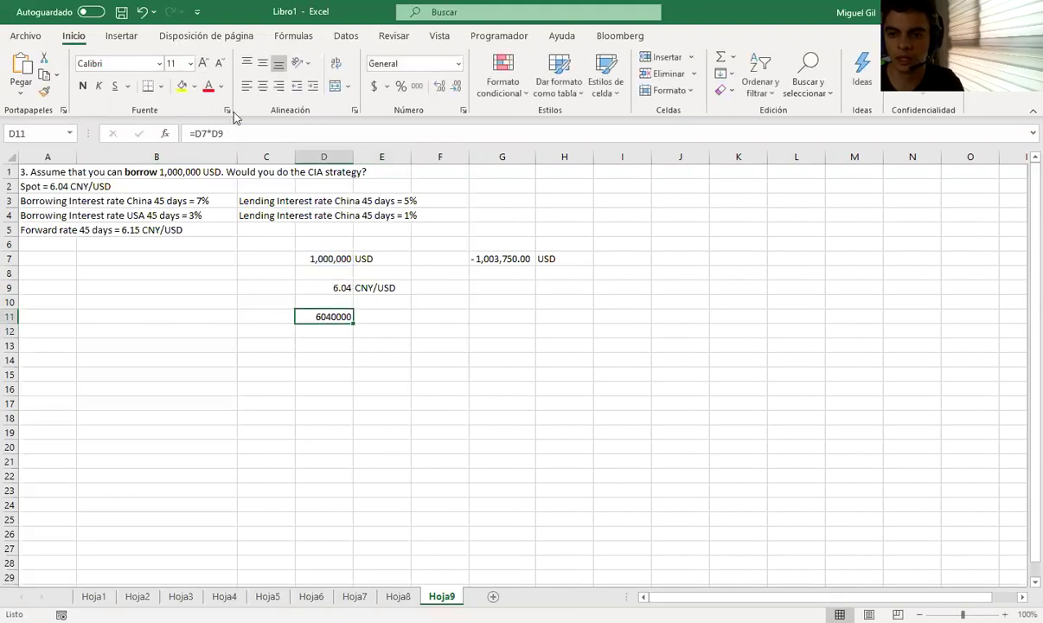
Apply the comma number style to the converted amount in D11 and label it CNY in E11.
left_click(417, 85)
left_click(382, 318)
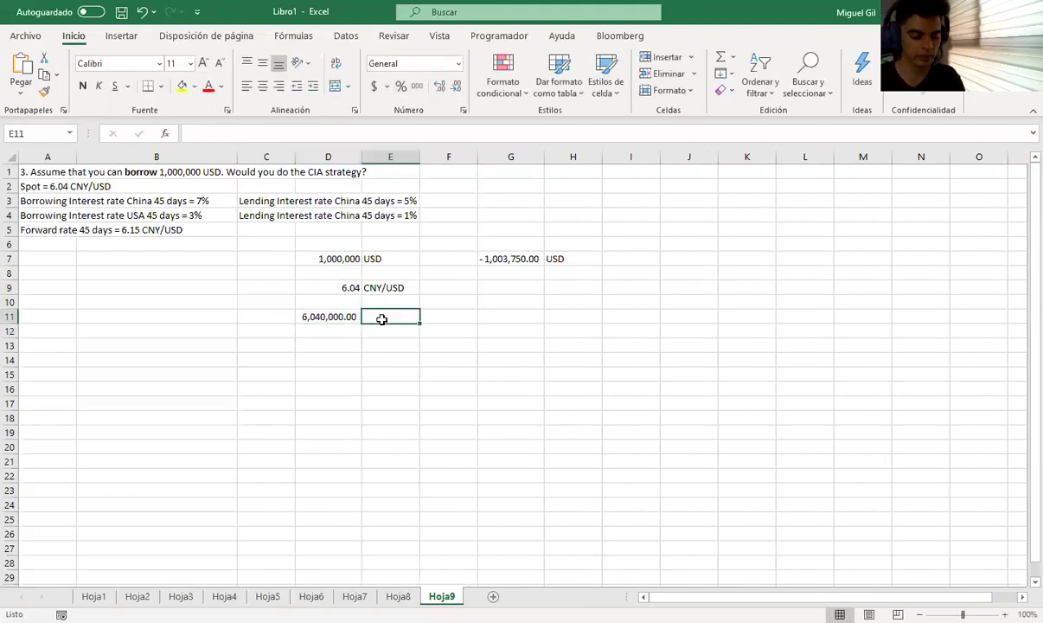
type("CNY")
key("Right")
key("Right")
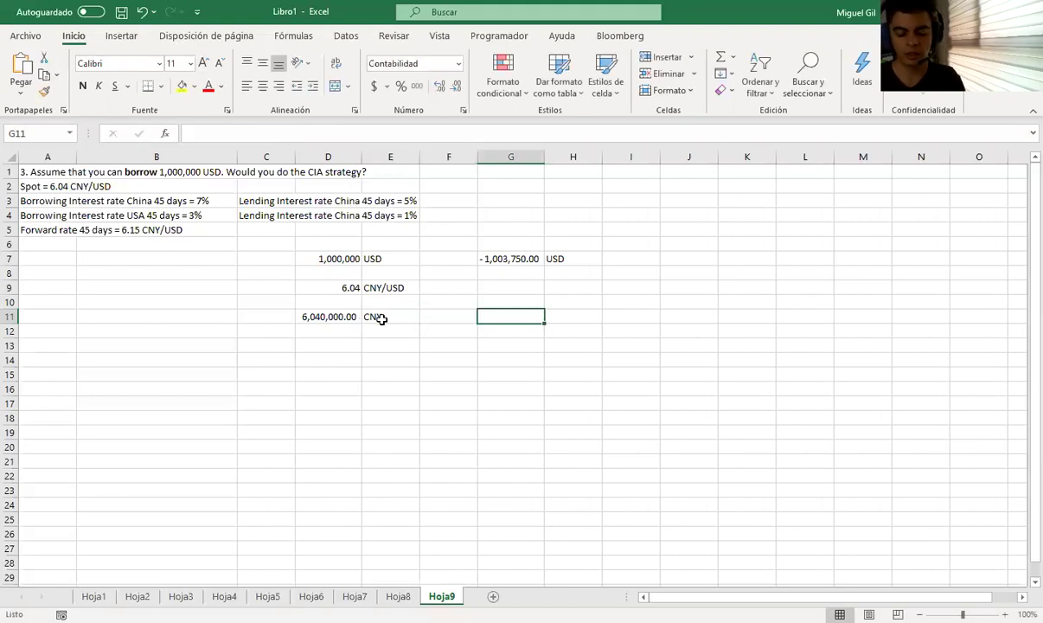
Calculate the 45-day yuan investment proceeds in G11 with =(1+(.05*45/360))*D11 and label them CNY in H11.
type("=")
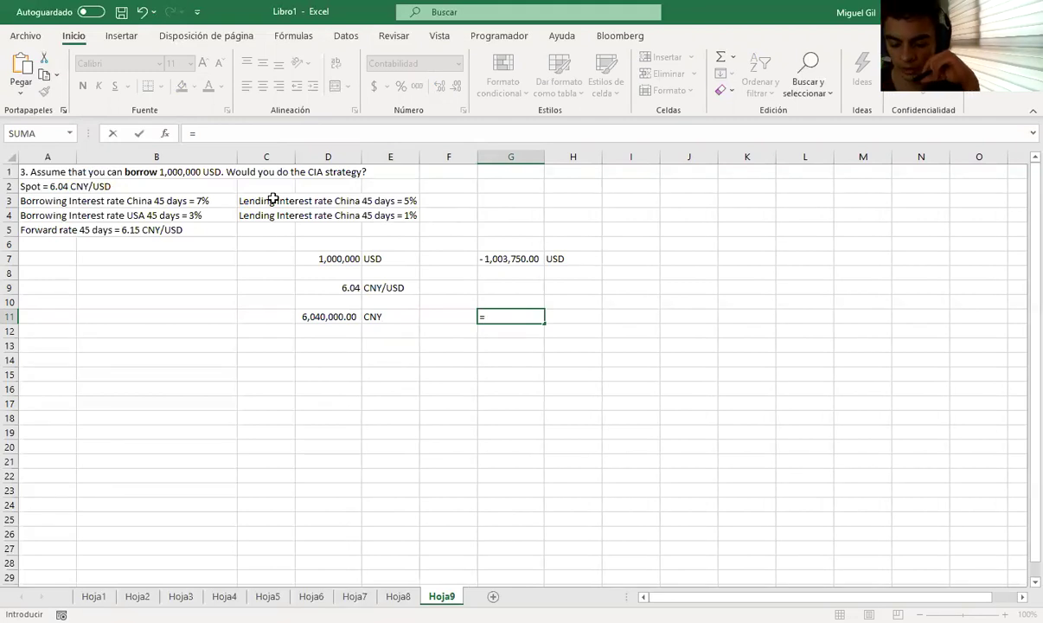
type("(1+/")
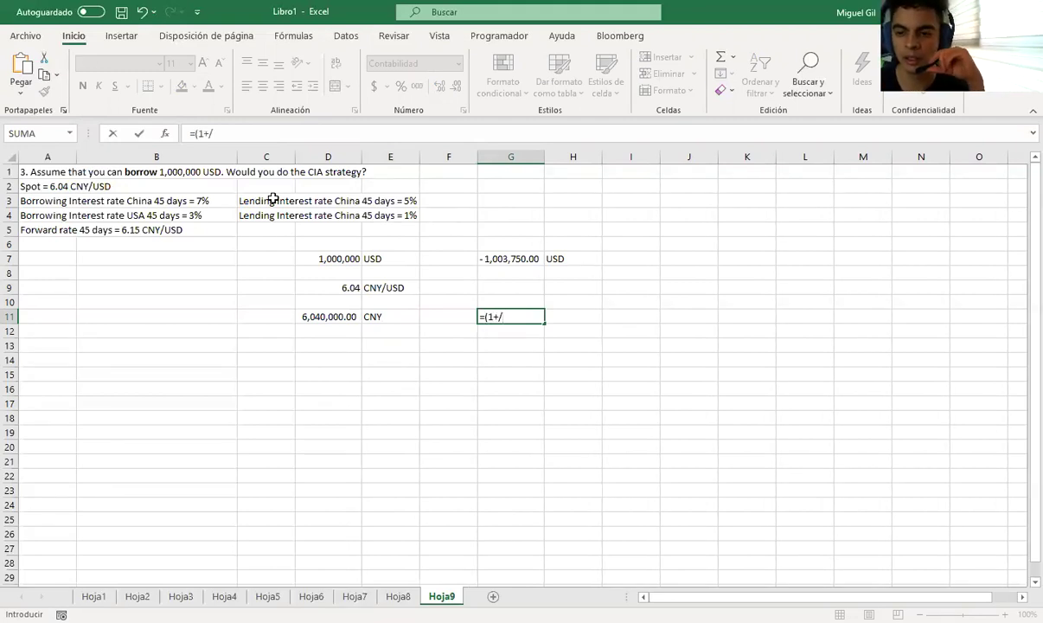
key("BackSpace")
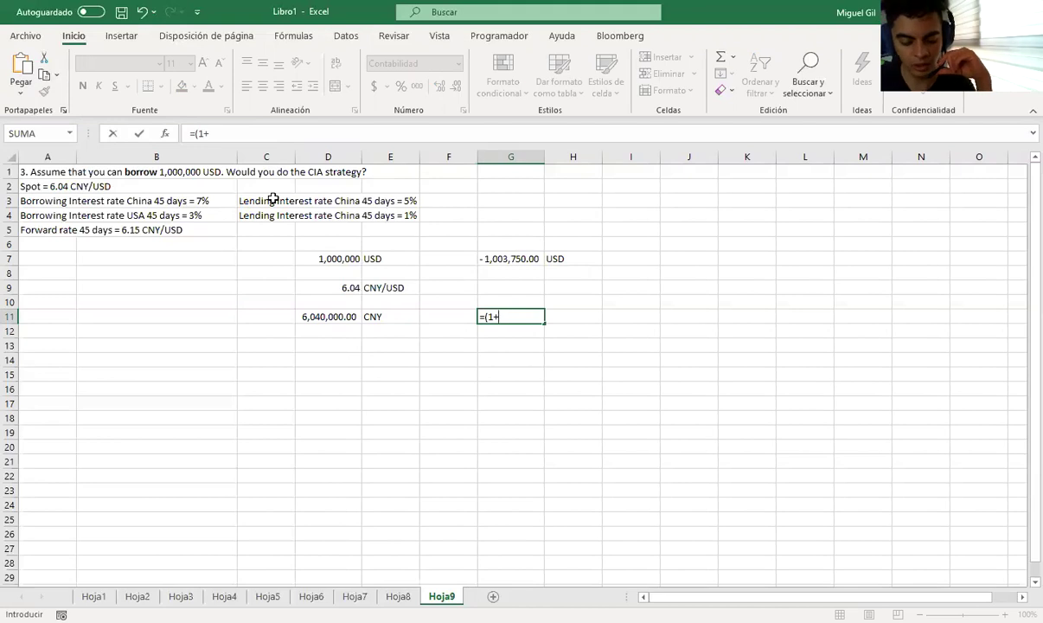
type("(.05*45/360))")
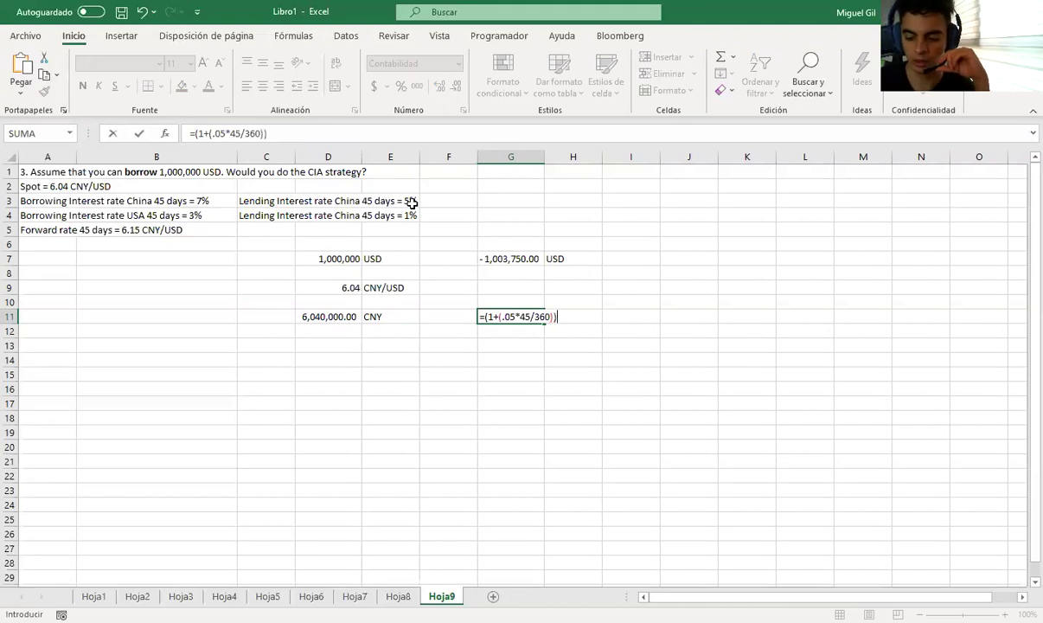
type("*")
left_click(345, 315)
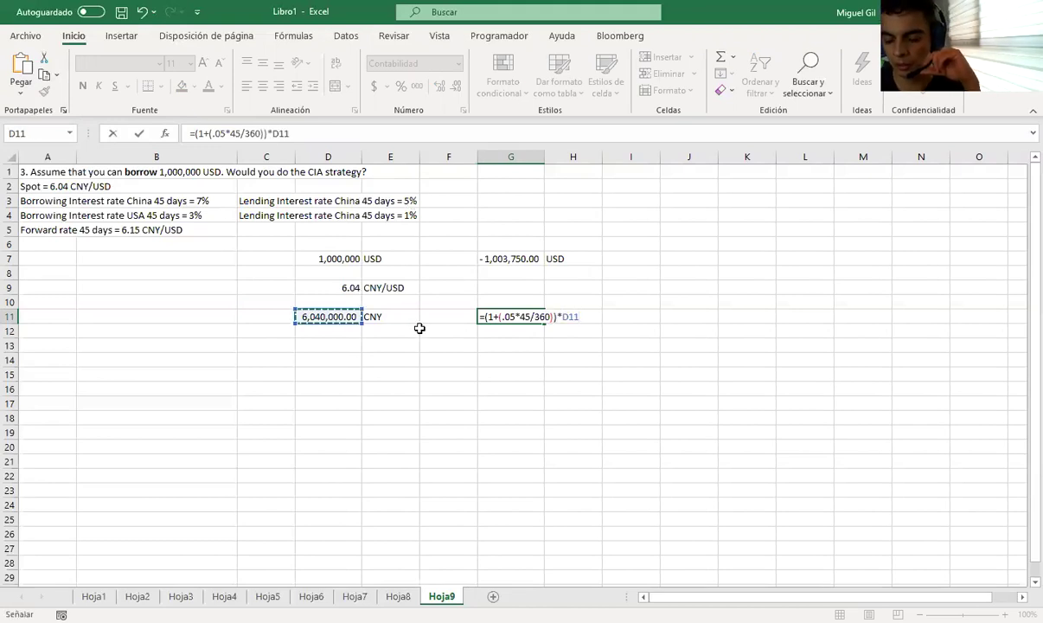
key("Return")
key("Up")
key("Right")
type("CNY")
key("Up")
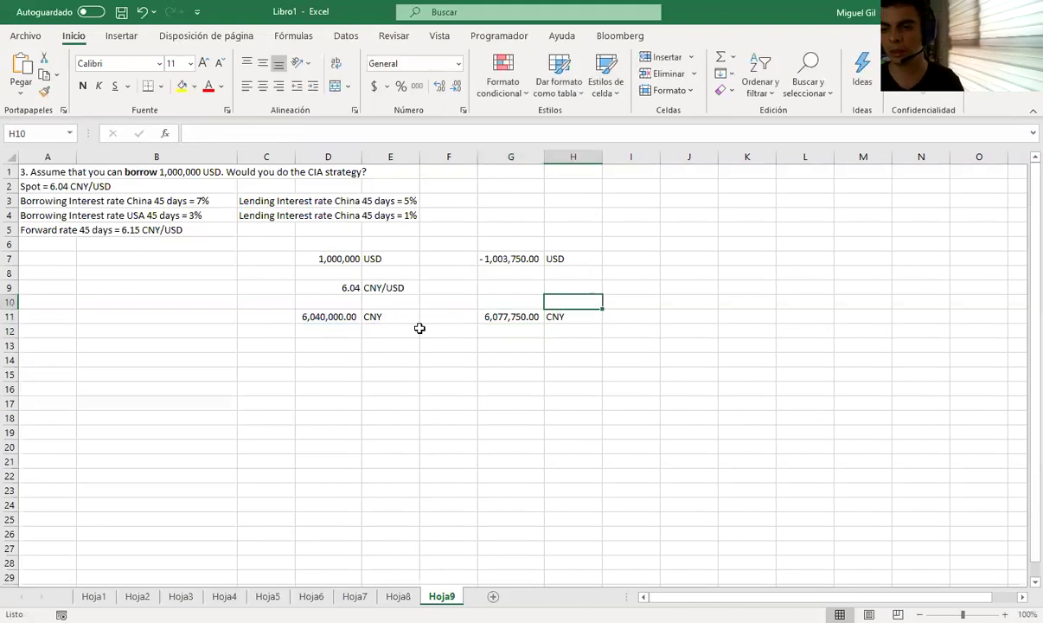
Enter the forward rate 6.15 in G9 and its unit label CNY/USD in H9.
key("Left")
key("Up")
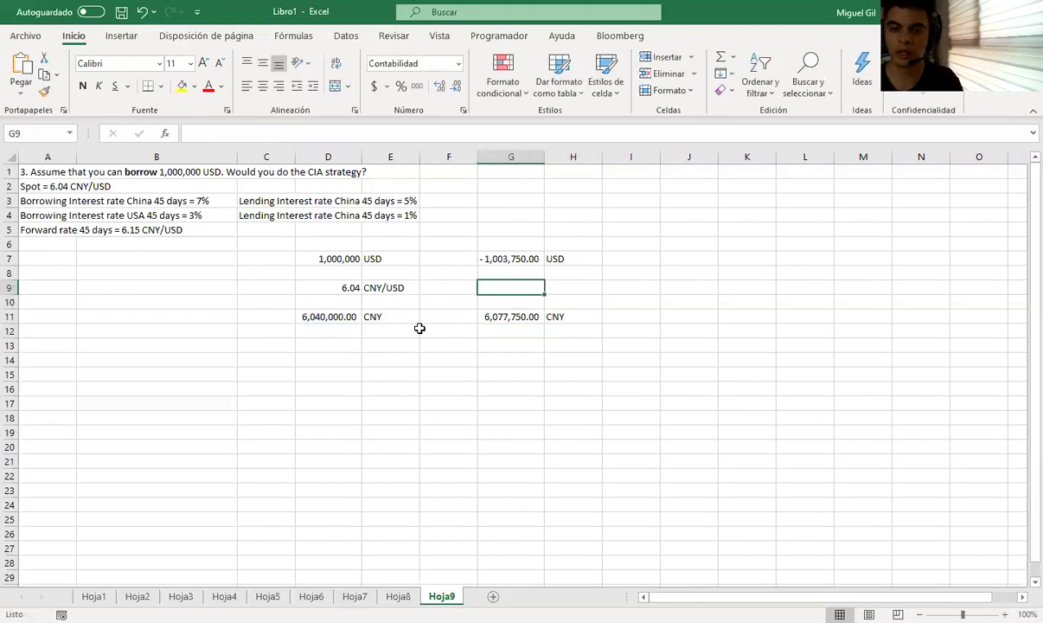
left_click(50, 228)
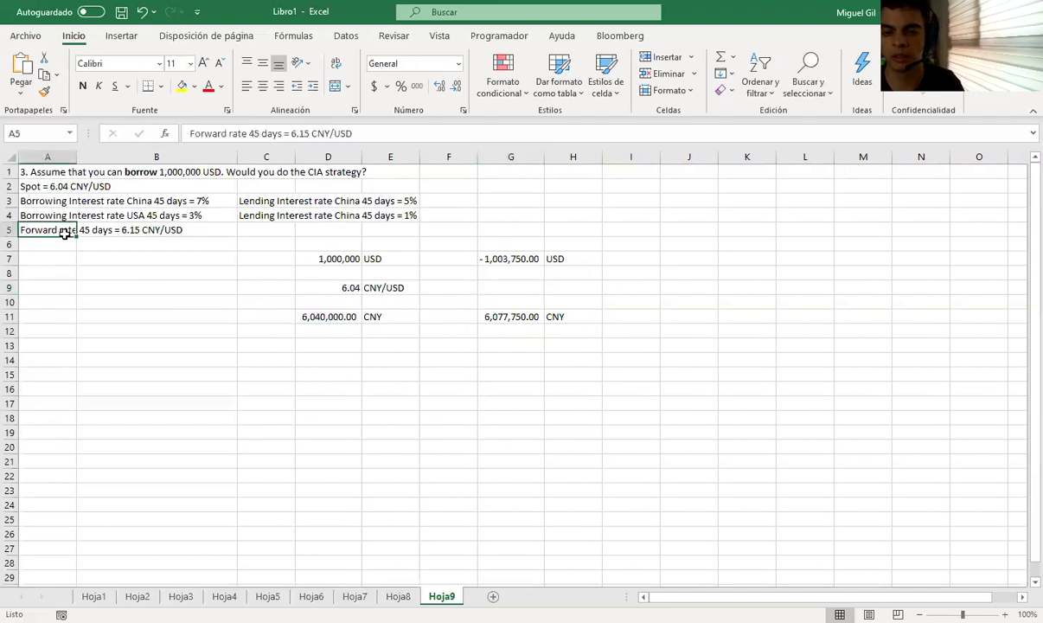
left_click(509, 288)
type("6.15")
key("Tab")
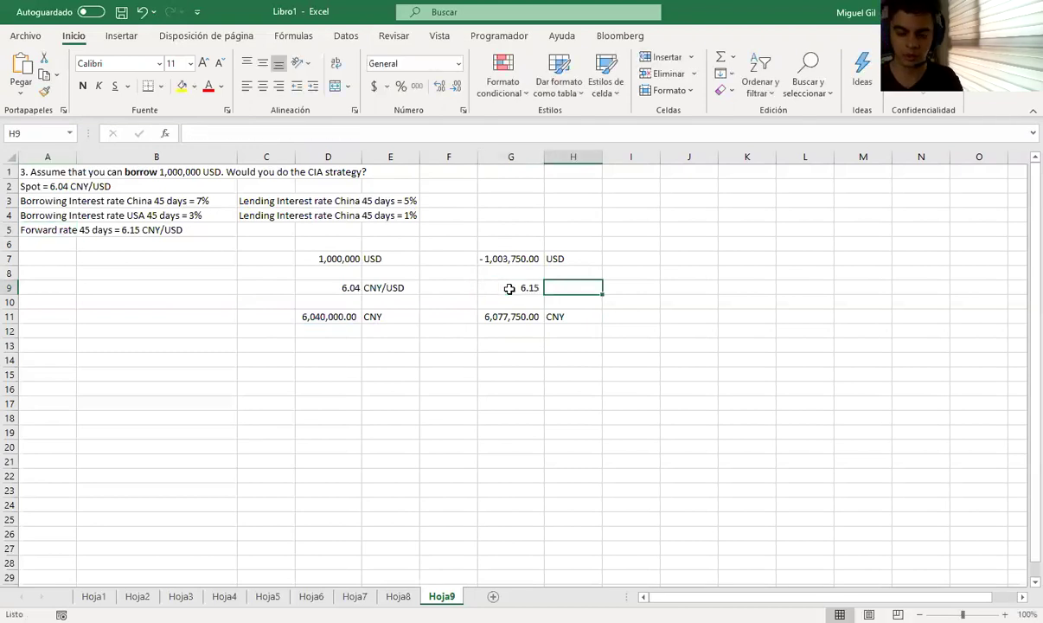
type("CNY/USD")
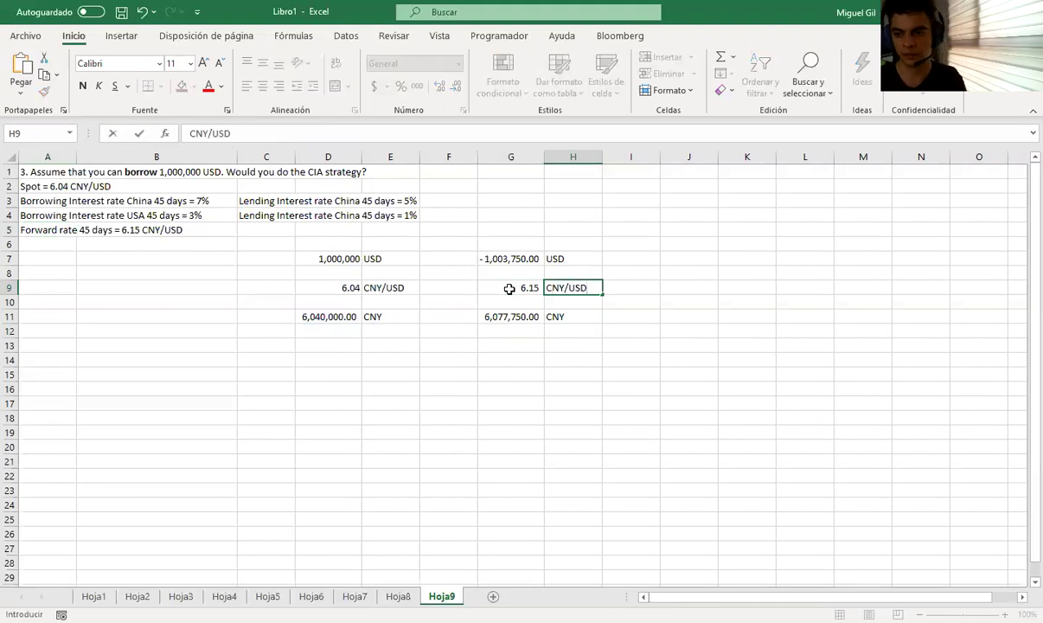
Convert the yuan proceeds back to dollars in G8 with =G11/G9 and label the amount USD in H8.
left_click(509, 288)
key("Up")
type("=")
key("Down")
key("Down")
key("Down")
type("/")
left_click(510, 288)
key("Tab")
type("USD")
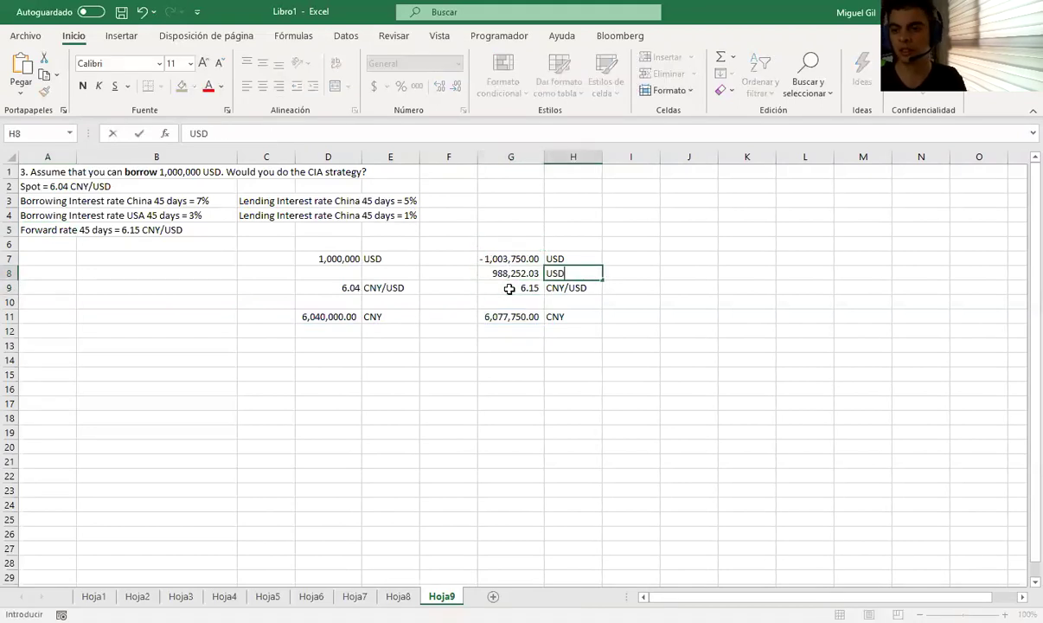
Calculate the net result of the strategy in I8 with the formula =G8+G7.
key("Right")
key("Right")
key("Left")
key("Up")
key("Down")
key("Right")
key("Left")
type("=")
key("Left")
key("Left")
type("+")
key("Up")
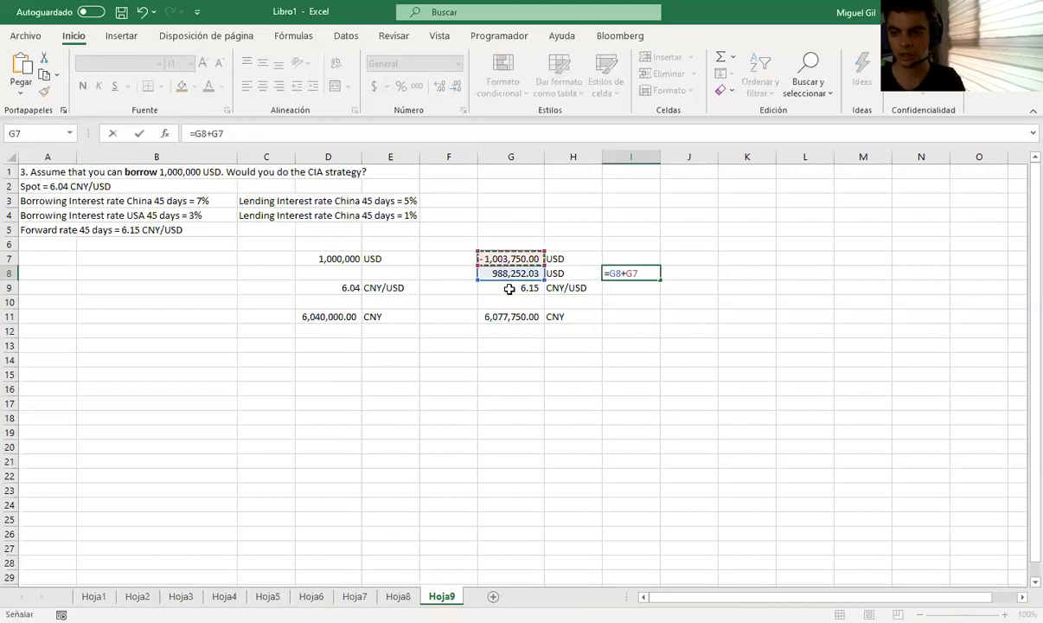
key("Return")
key("Up")
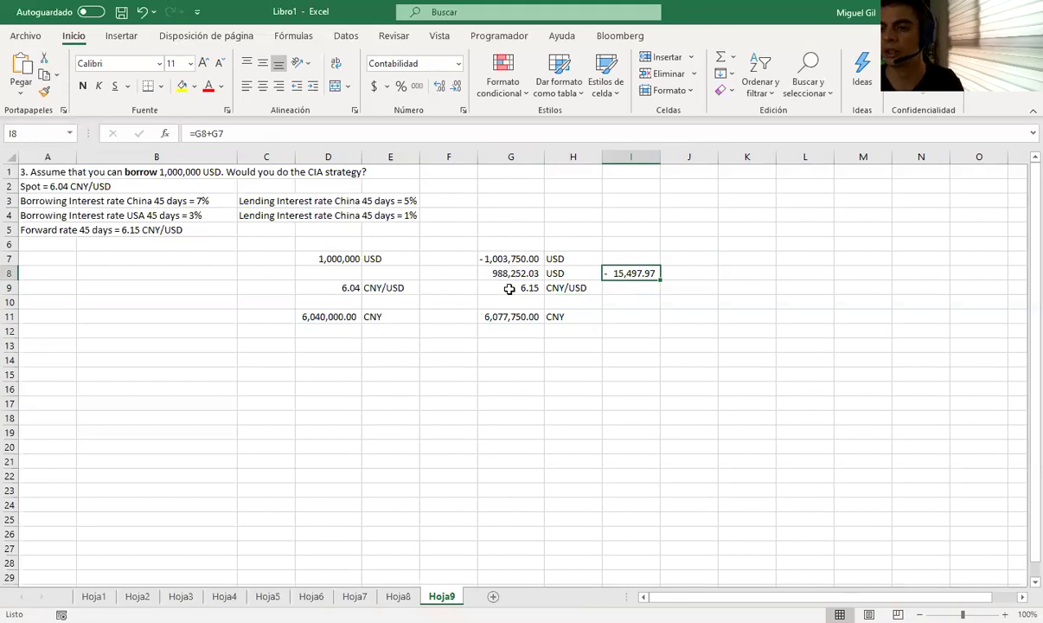
Label the net result LOSS in J8 and make I8:J8 bold.
left_click(671, 273)
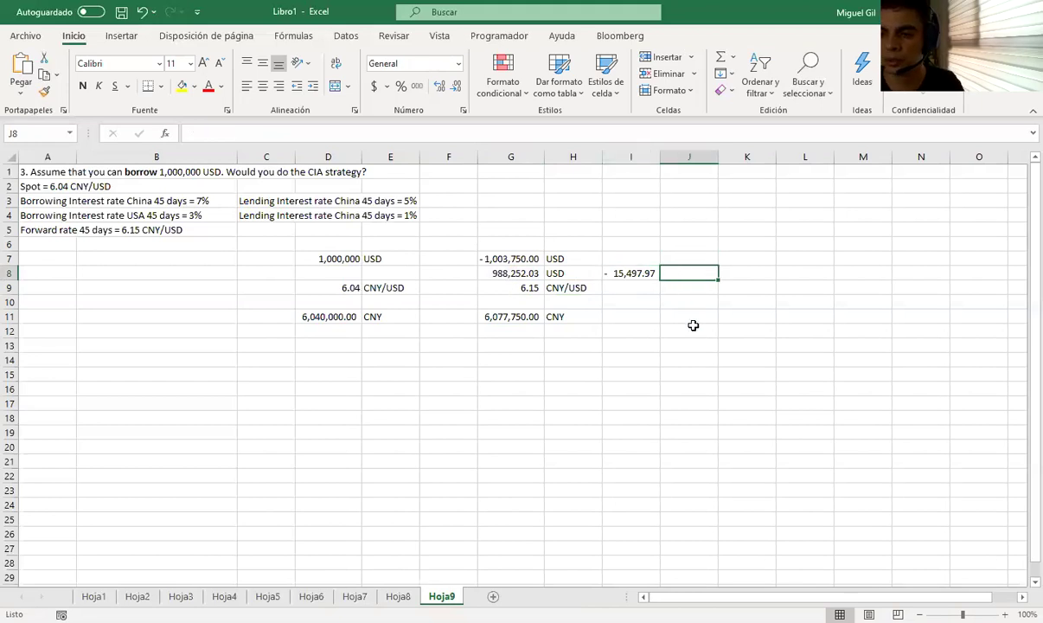
type("LOSS")
key("Left")
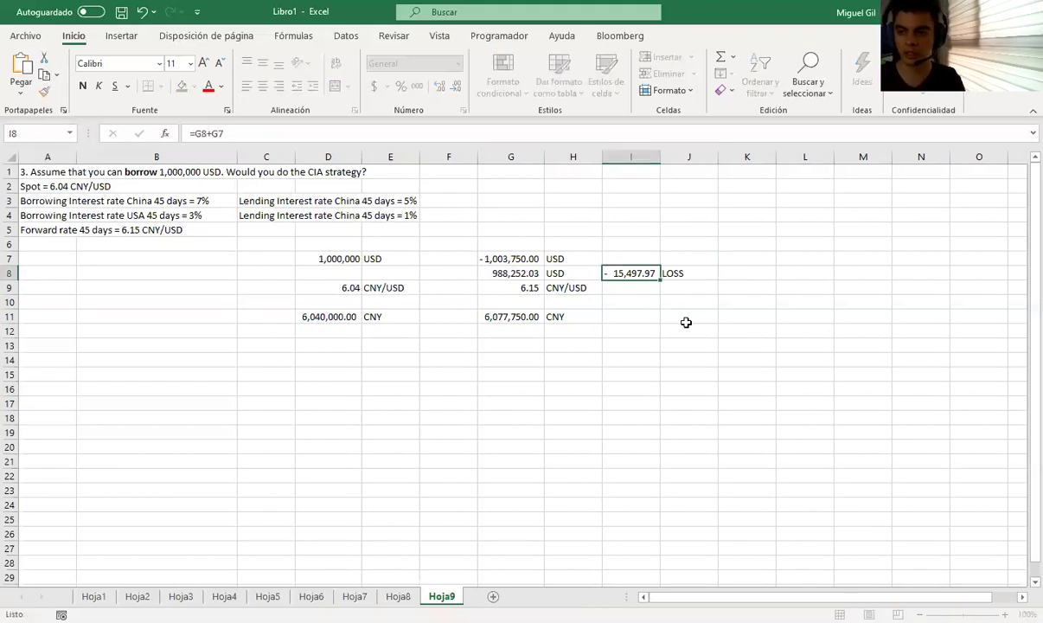
key("shift+Right")
left_click(83, 86)
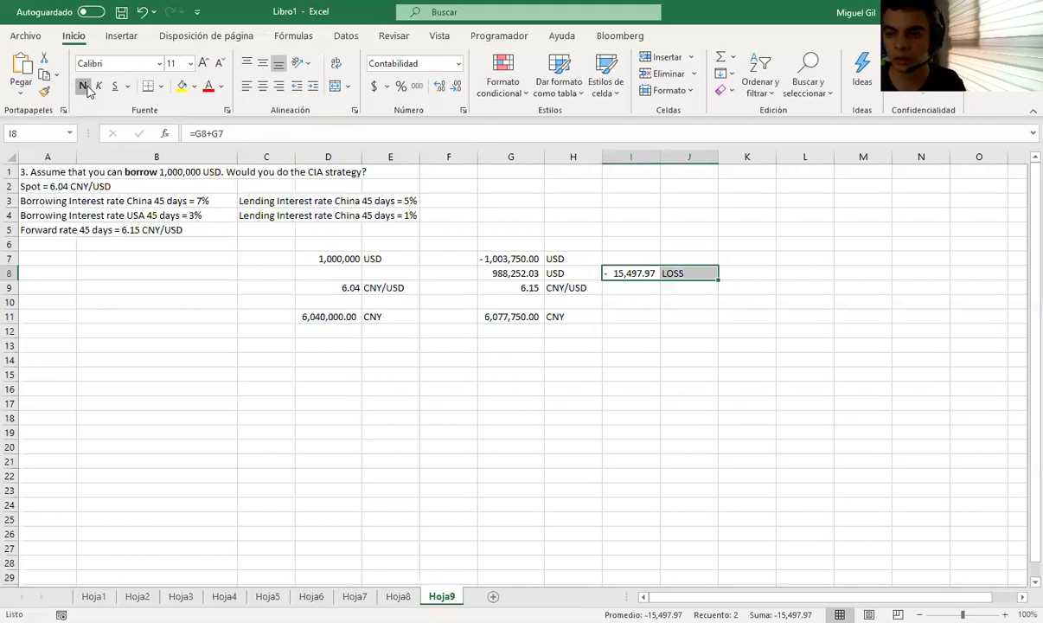